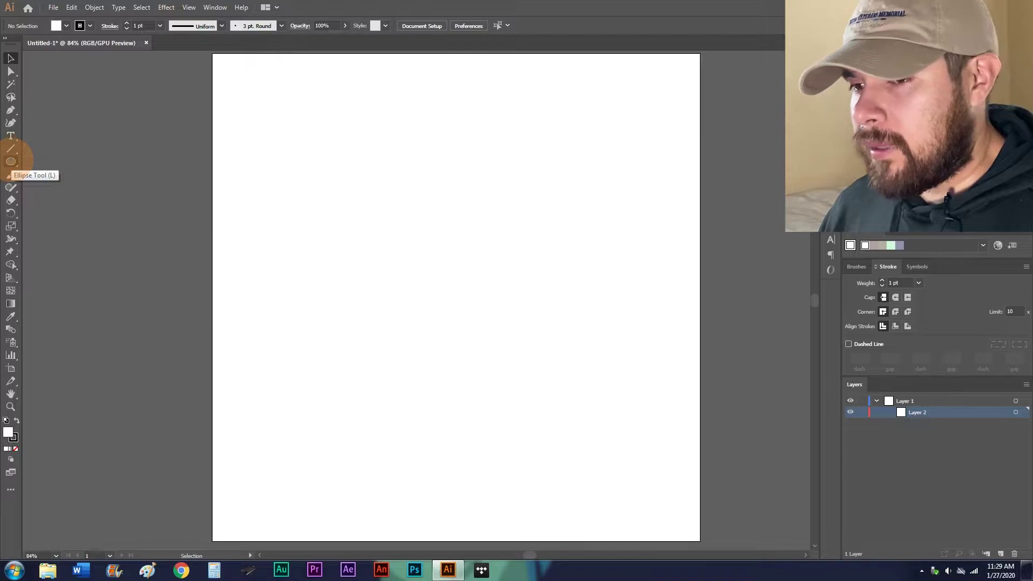
# - Draw a circle about 2.17 in wide near the artboard's left edge and a square about 2.23 in wide level with it near the right edge
pyautogui.click(10, 161)
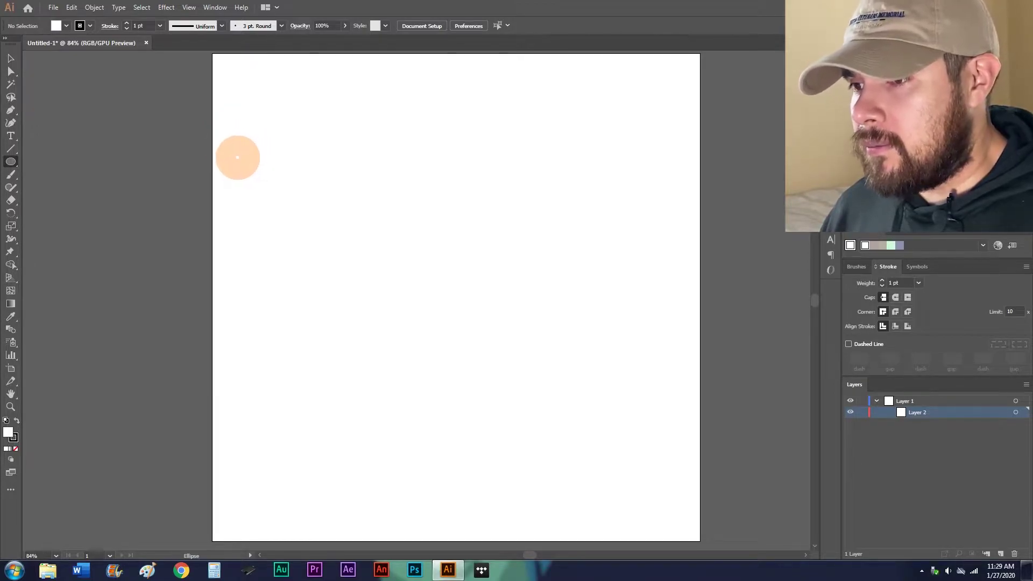
pyautogui.moveTo(237, 157); pyautogui.dragTo(289, 228)
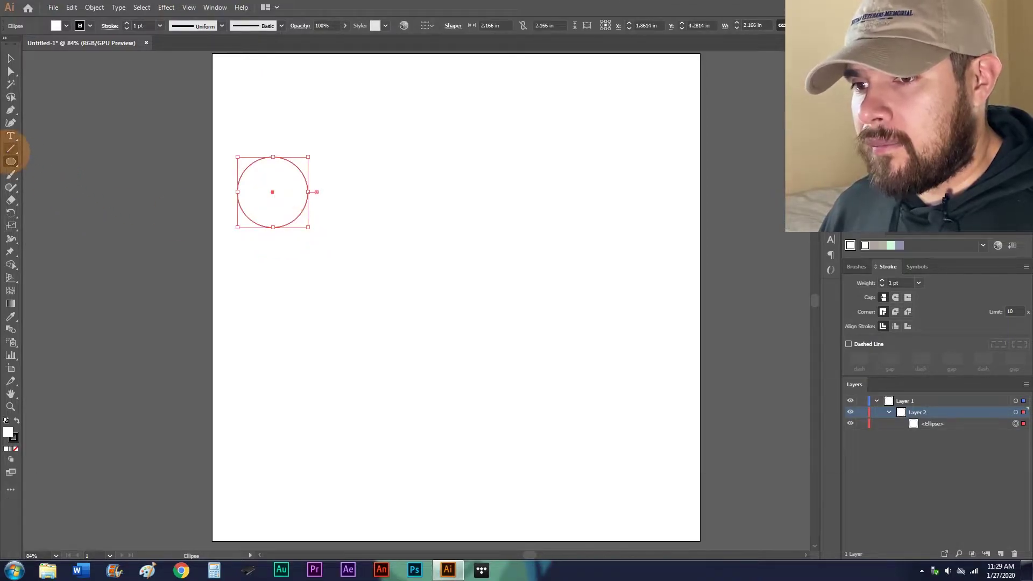
pyautogui.moveTo(11, 161); pyautogui.dragTo(46, 161)
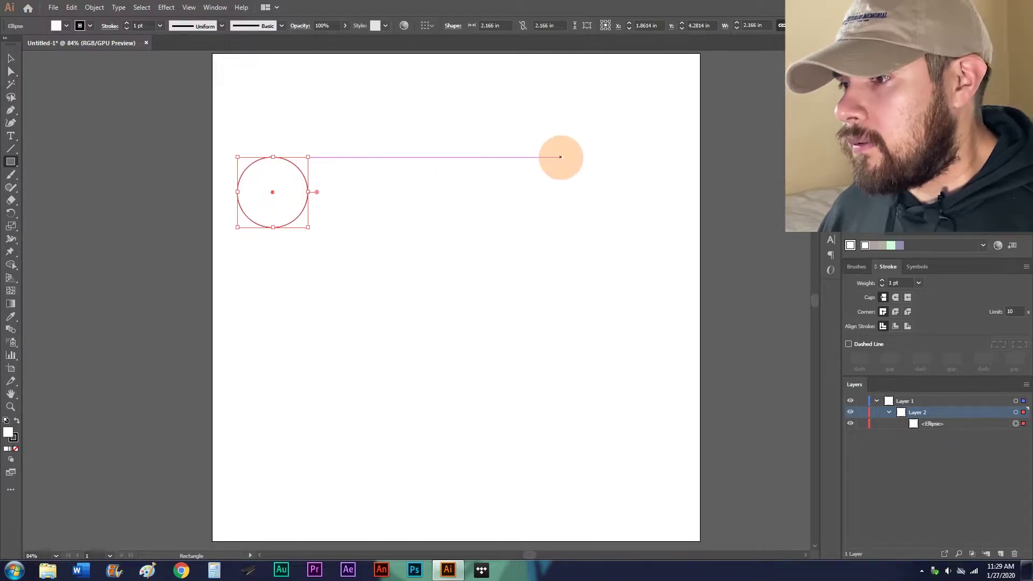
pyautogui.moveTo(579, 157); pyautogui.dragTo(652, 229)
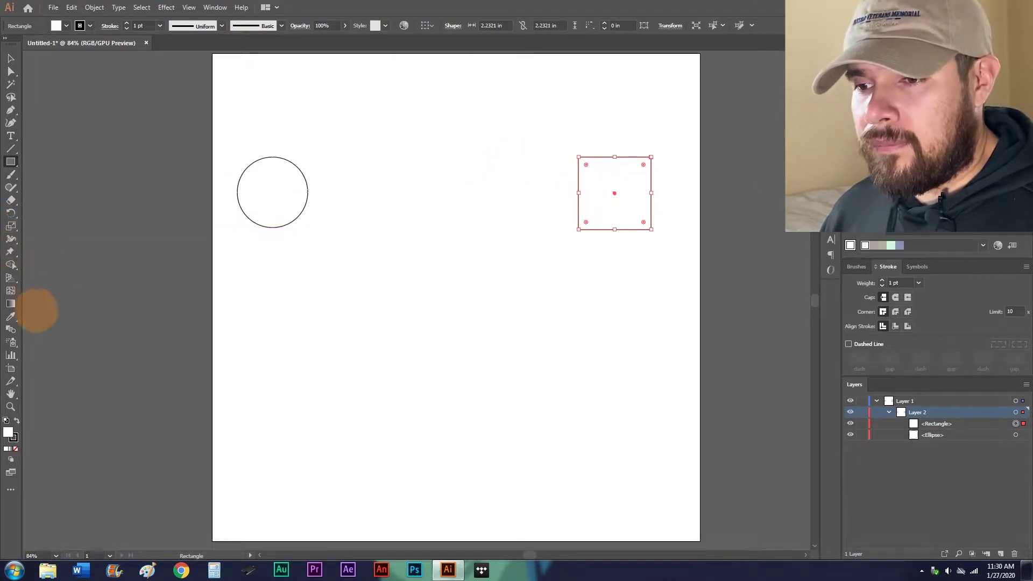
# - Blend the square with the circle using Specified Steps spacing of 20, with the preview enabled
pyautogui.click(11, 329)
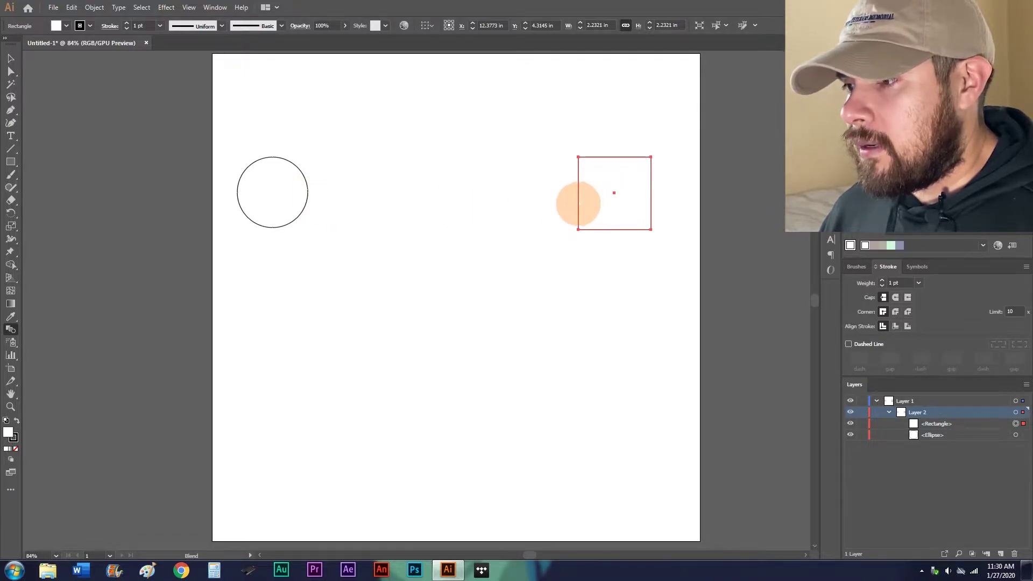
pyautogui.click(578, 203)
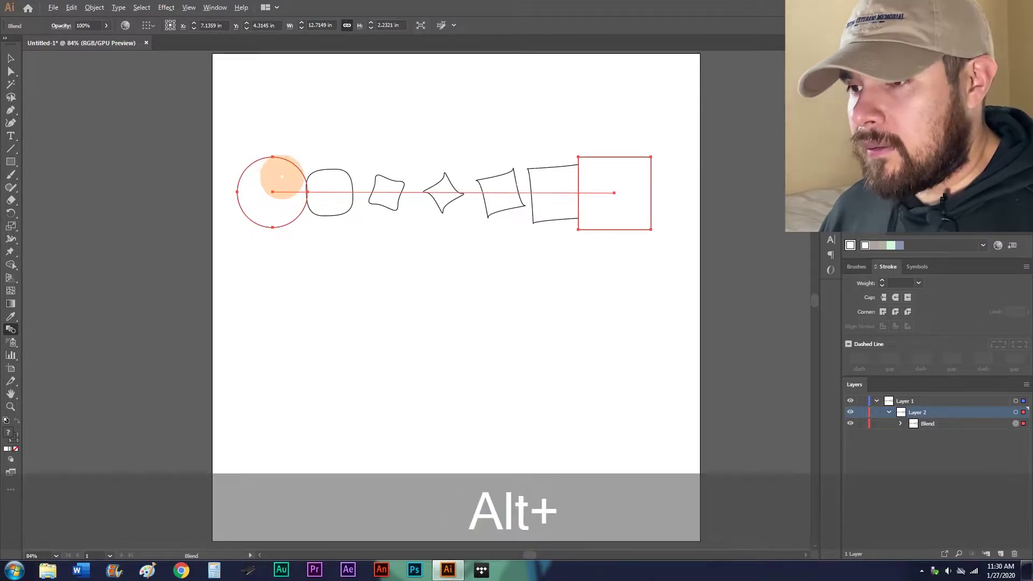
pyautogui.keyDown('alt'); pyautogui.click(285, 176); pyautogui.keyUp('alt')
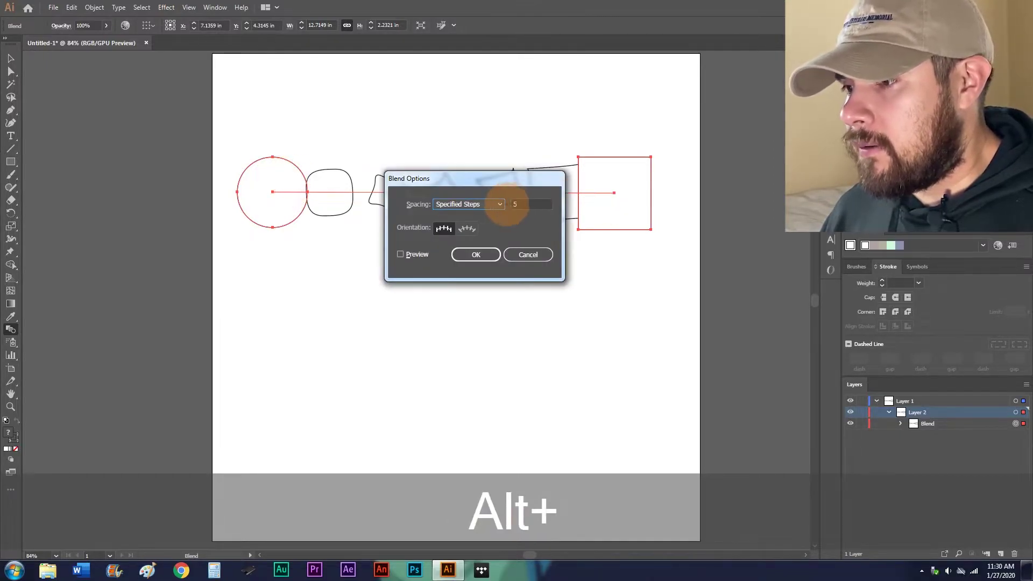
pyautogui.click(500, 204)
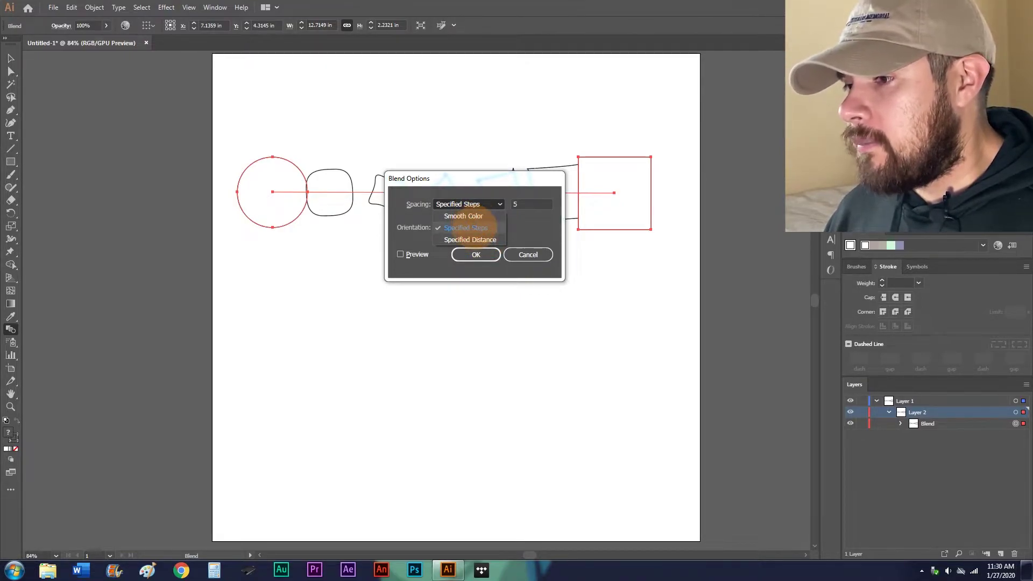
pyautogui.click(472, 228)
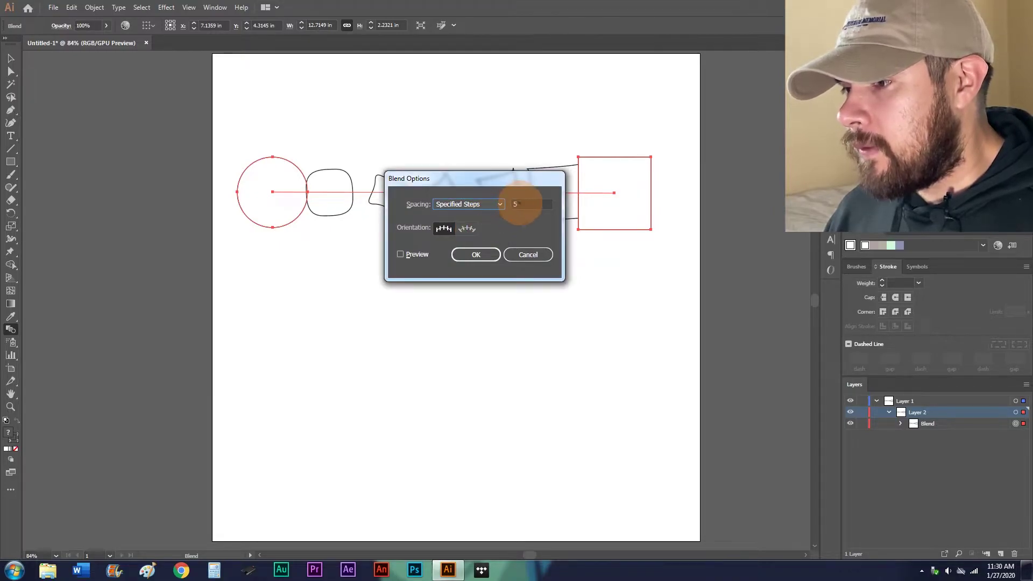
pyautogui.click(518, 204)
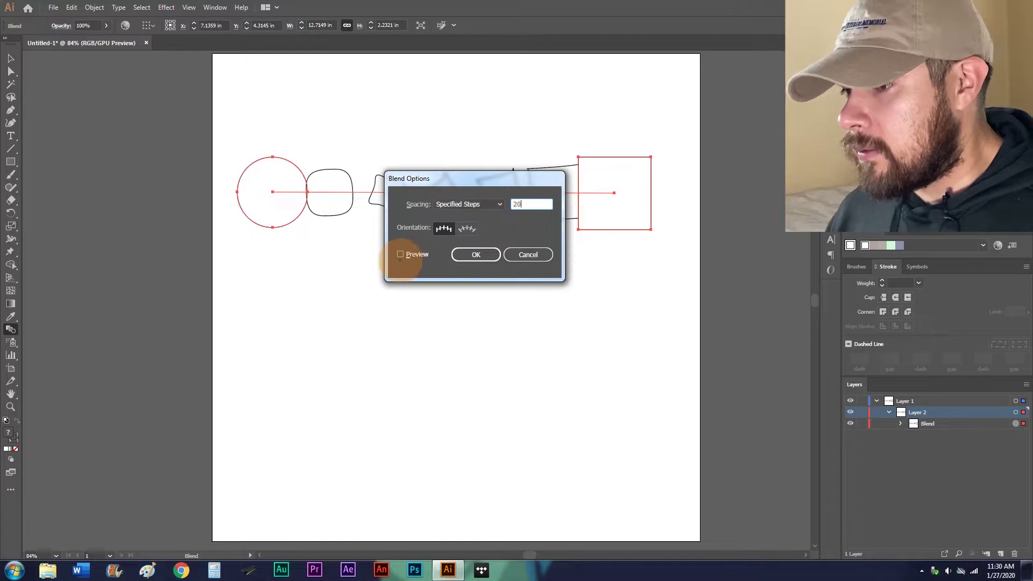
pyautogui.click(401, 254)
pyautogui.moveTo(461, 181); pyautogui.dragTo(427, 277)
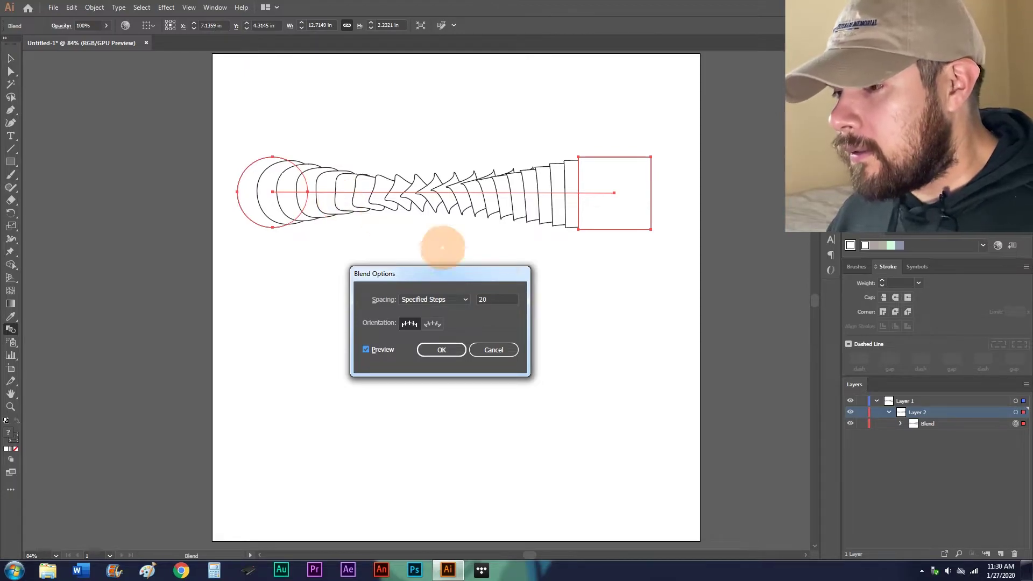
# - Reduce the blend between the circle and the square to 1 specified step and apply it
pyautogui.click(492, 299)
pyautogui.click(466, 303)
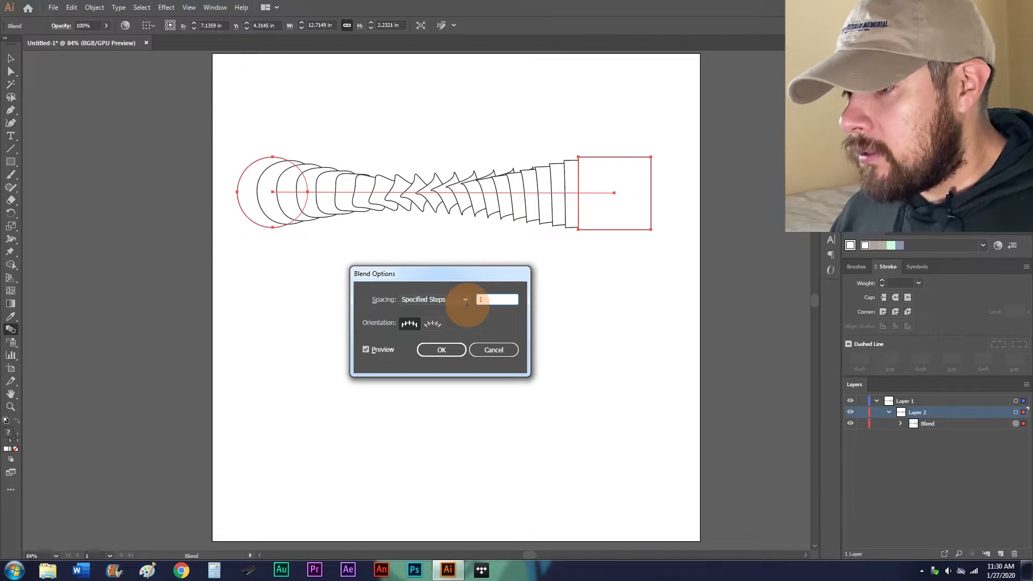
pyautogui.write('1')
pyautogui.click(427, 322)
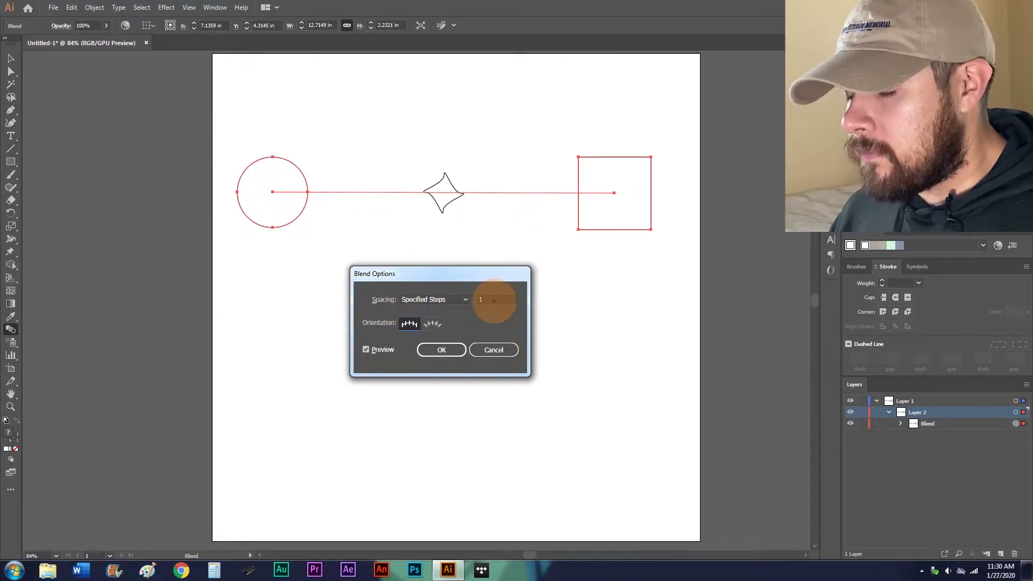
pyautogui.moveTo(478, 275); pyautogui.dragTo(495, 278)
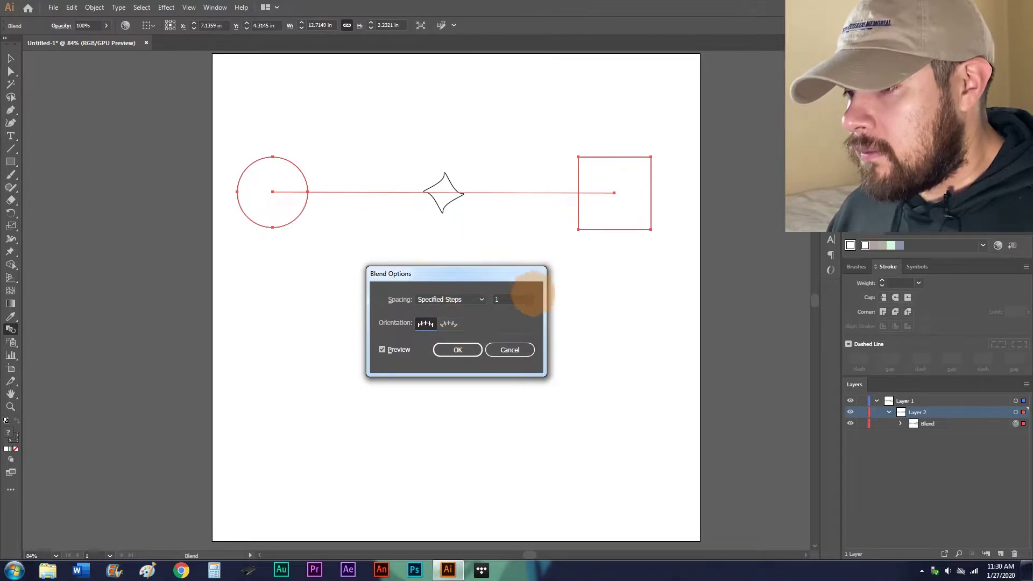
pyautogui.click(457, 349)
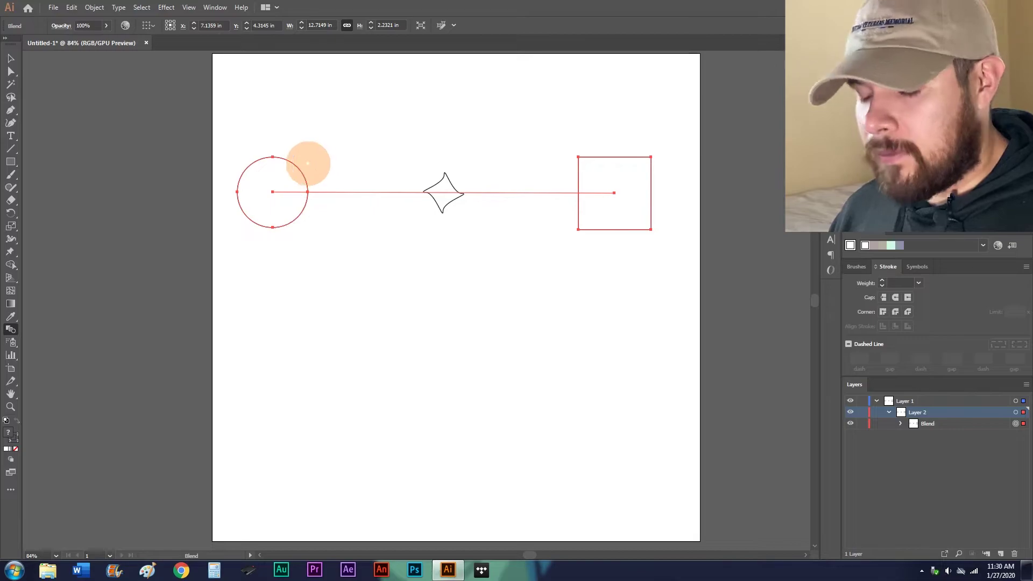
# - Delete the circle-to-square blend from the artboard
pyautogui.press('a')
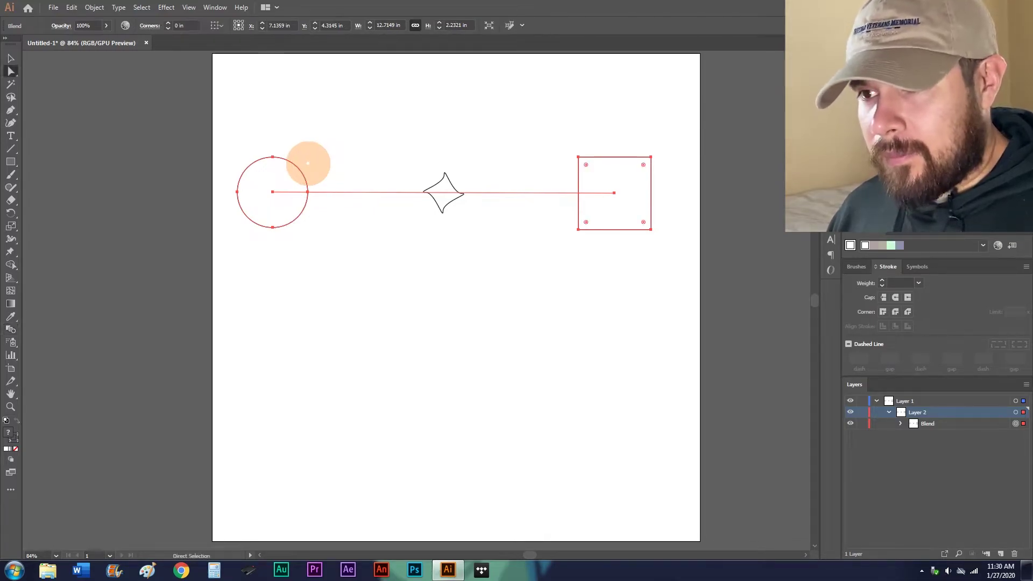
pyautogui.press('v')
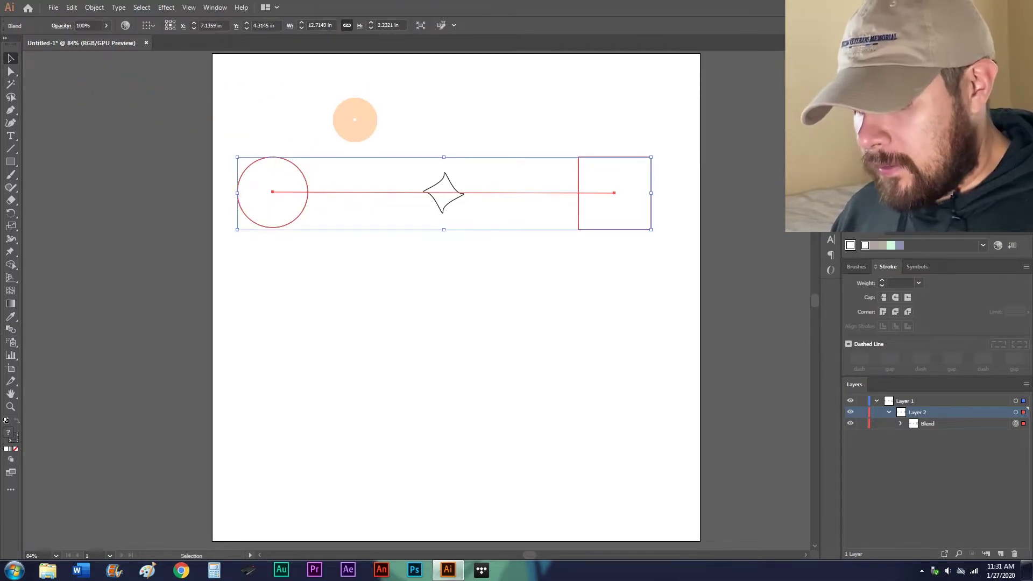
pyautogui.press('Delete')
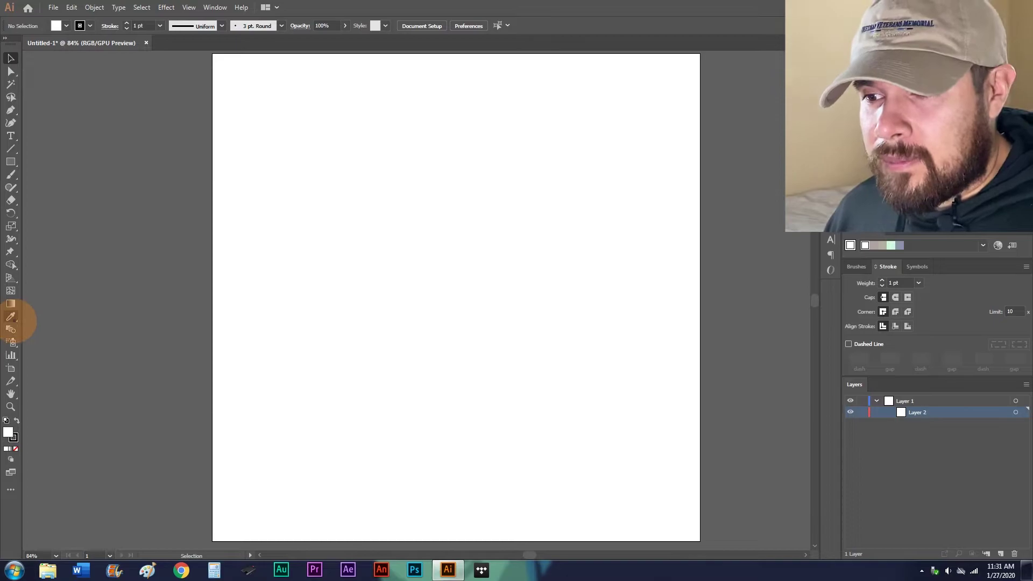
pyautogui.click(10, 329)
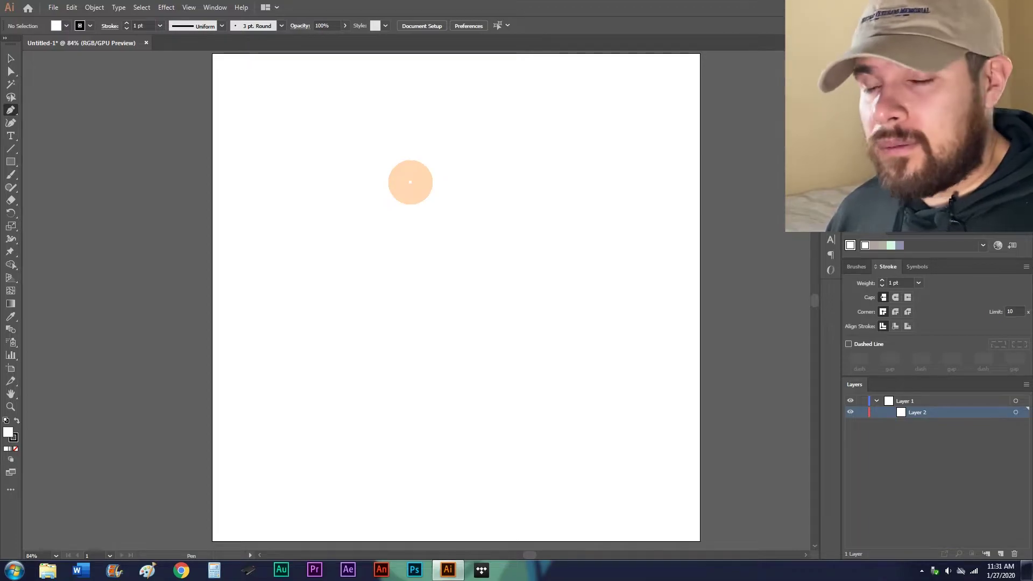
pyautogui.click(367, 165)
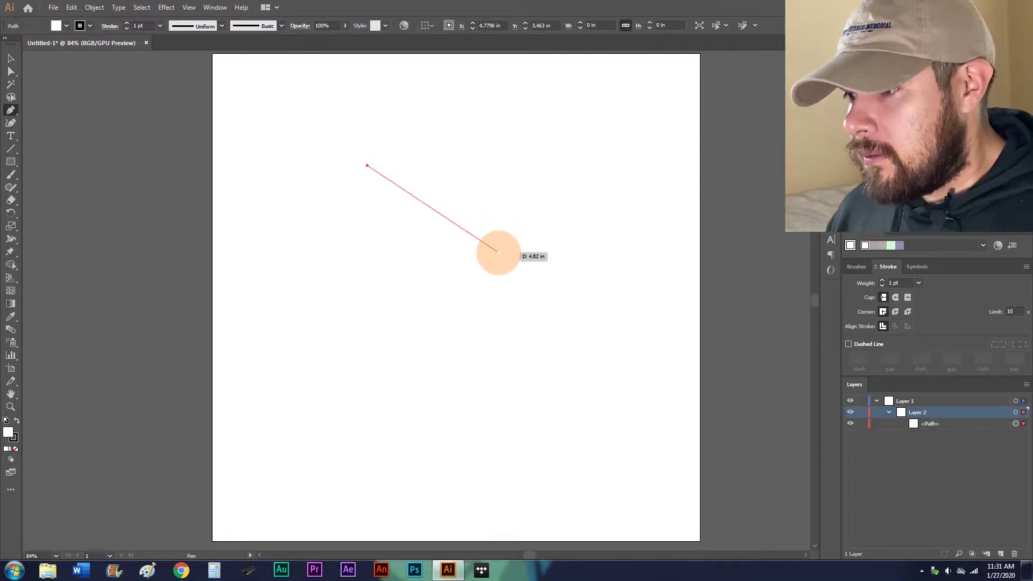
pyautogui.hotkey('ctrl', 'z')
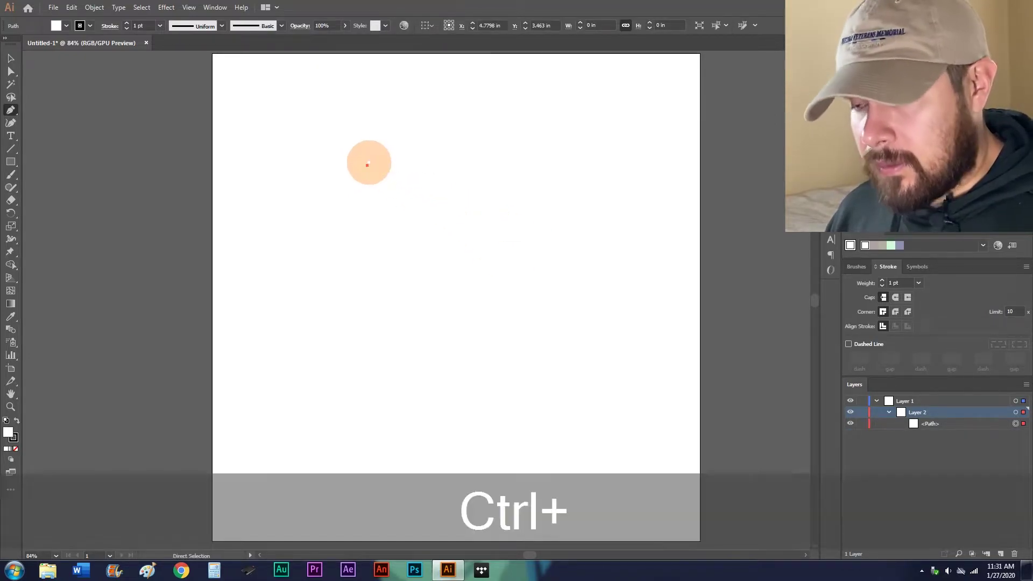
# - Draw an open curve about 4 in wide and 3 in tall with the Pen tool, without a fill
pyautogui.moveTo(360, 165); pyautogui.dragTo(386, 168)
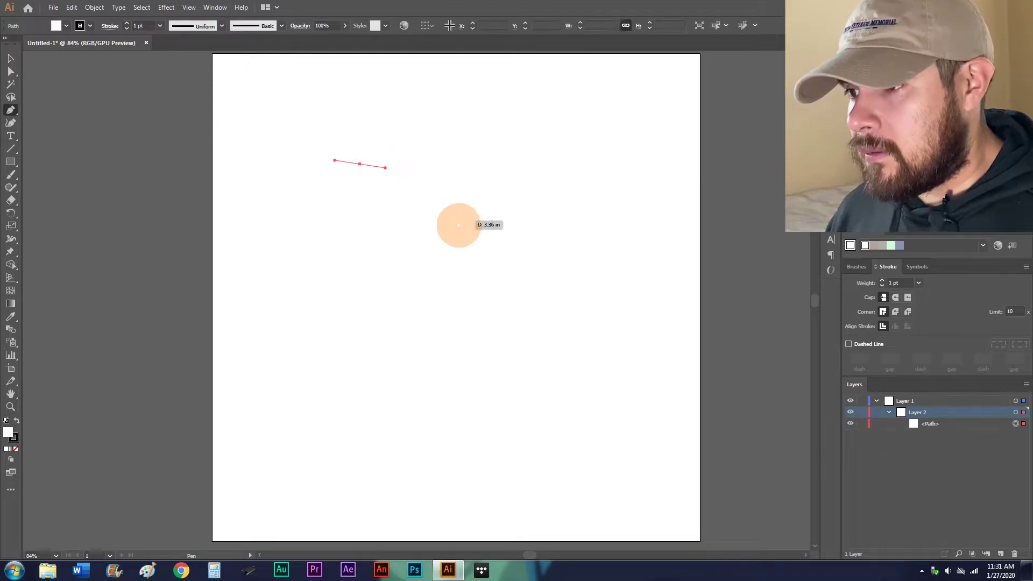
pyautogui.moveTo(490, 260); pyautogui.dragTo(473, 336)
pyautogui.click(547, 237)
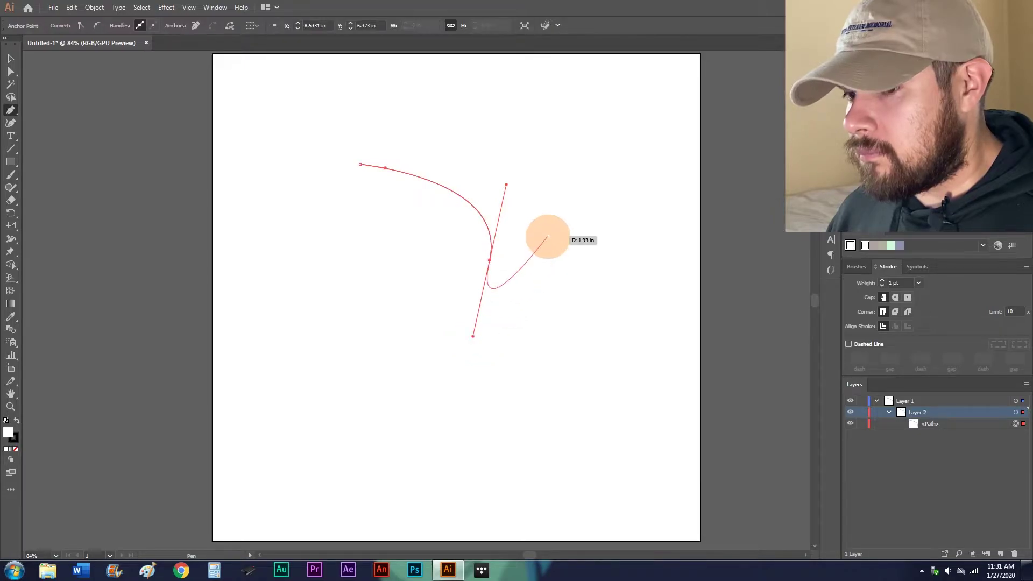
pyautogui.press('Escape')
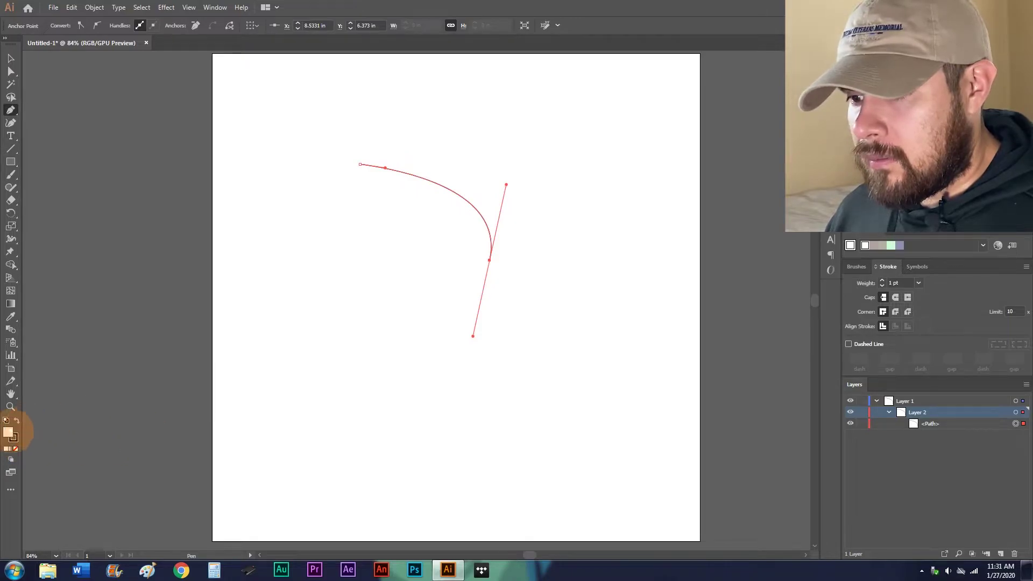
pyautogui.click(11, 58)
# - Duplicate the curve and place the copy slightly below and to the left of the original
pyautogui.click(459, 194)
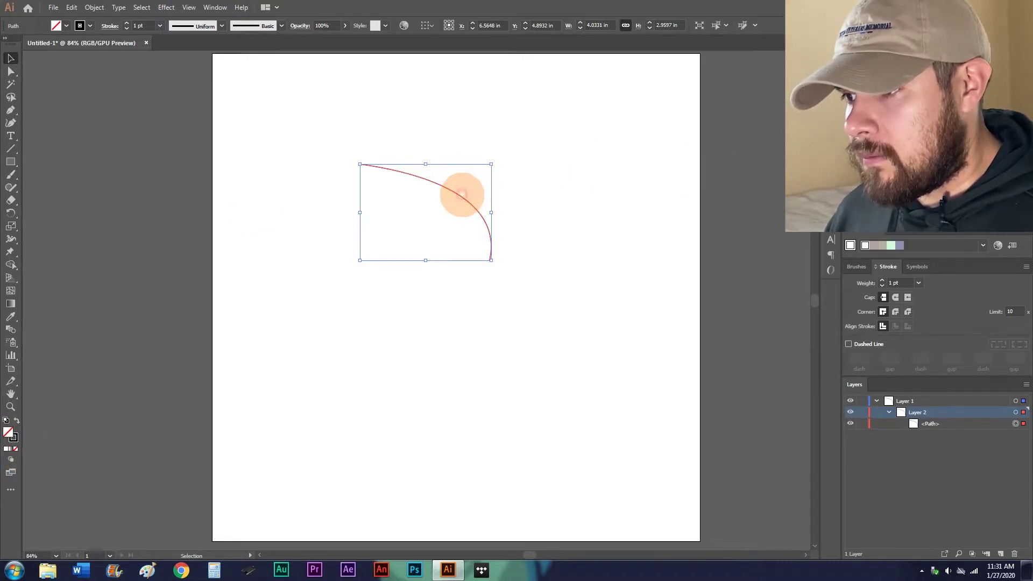
pyautogui.press('alt')
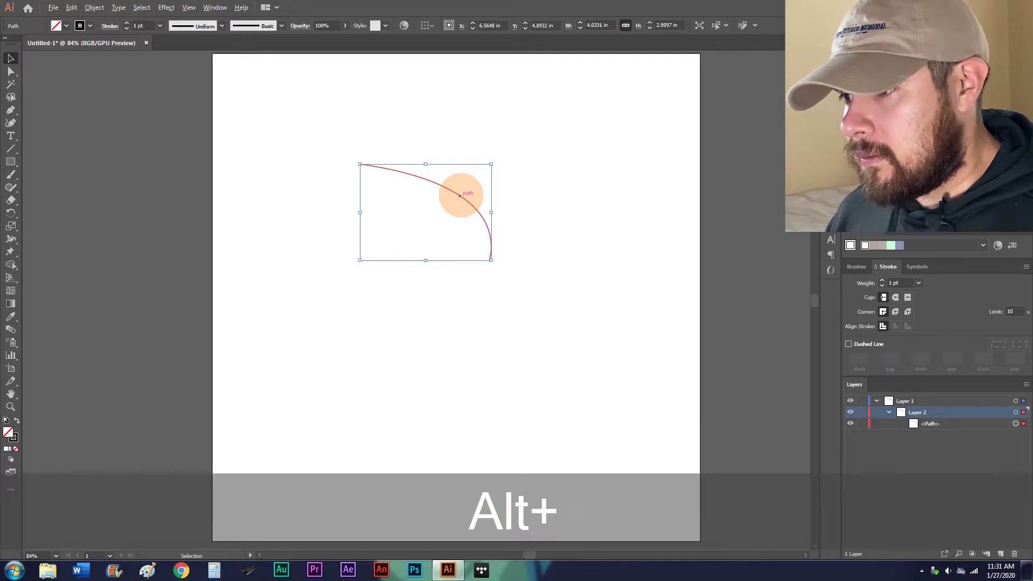
pyautogui.moveTo(460, 195); pyautogui.dragTo(429, 228)
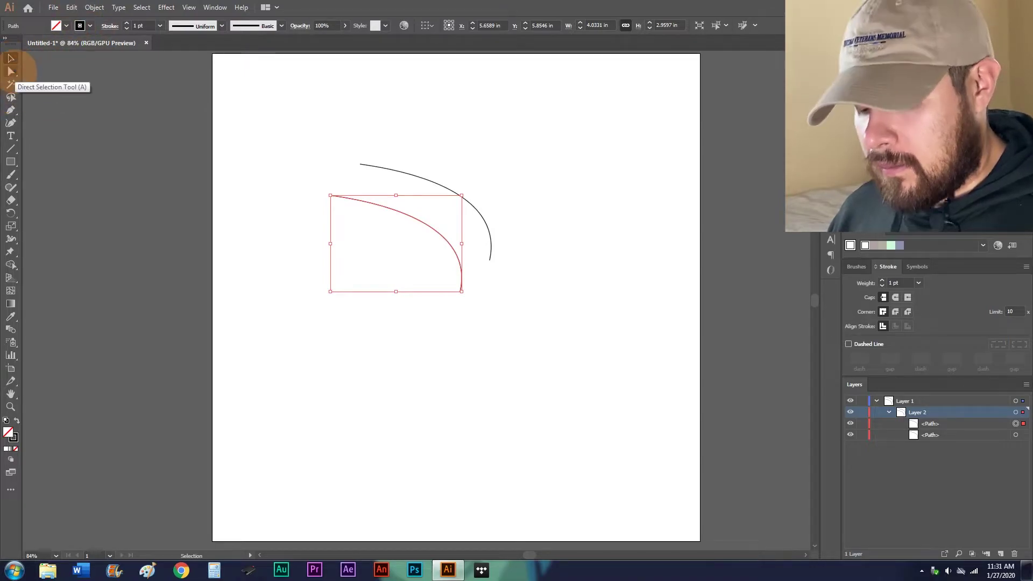
# - Move the copied curve's two endpoints onto the original's endpoints and bend it downward with its end handle to form a leaf-shaped outline
pyautogui.click(343, 173)
pyautogui.press('a')
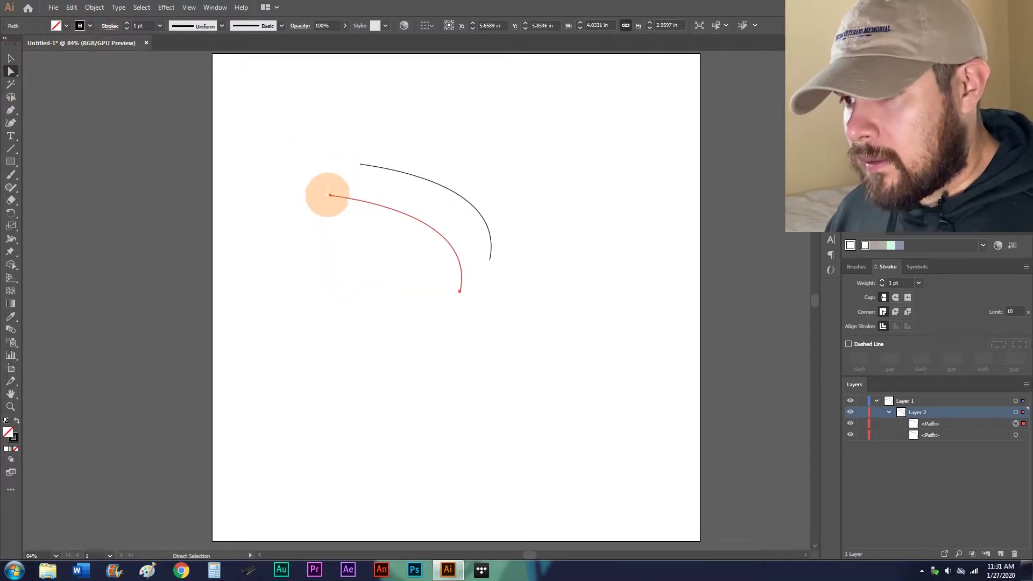
pyautogui.click(330, 195)
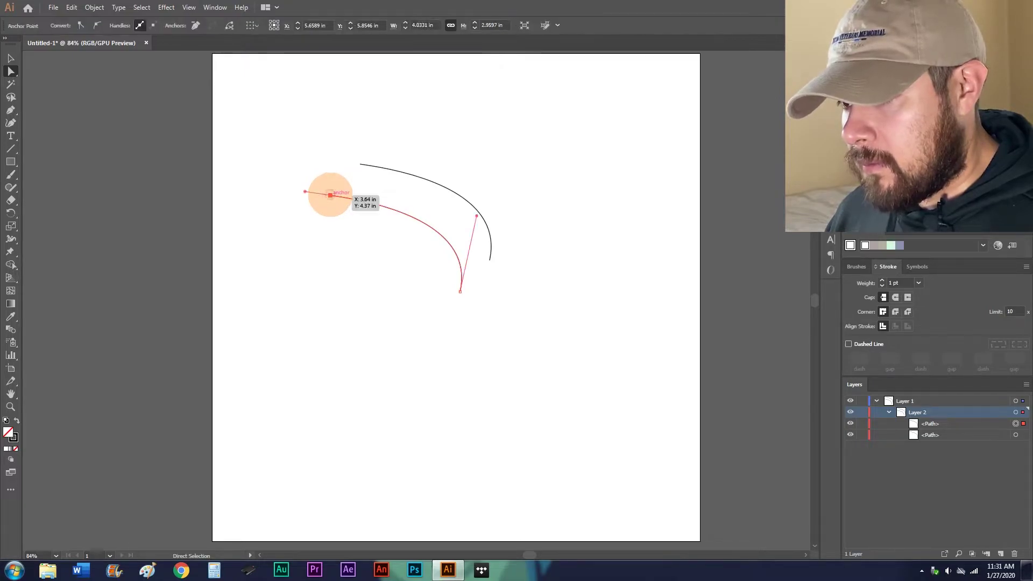
pyautogui.moveTo(330, 195); pyautogui.dragTo(359, 165)
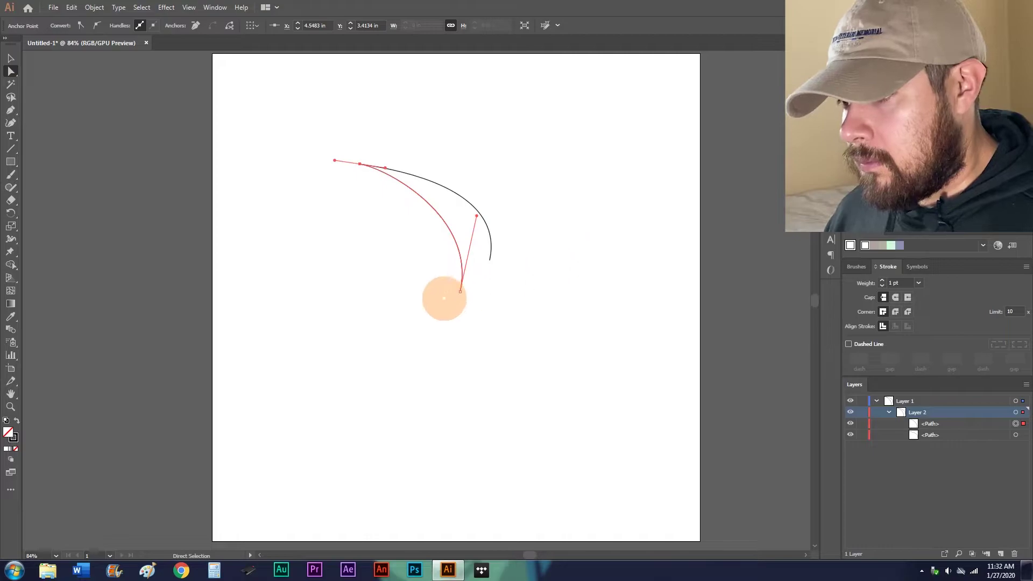
pyautogui.moveTo(460, 291); pyautogui.dragTo(489, 260)
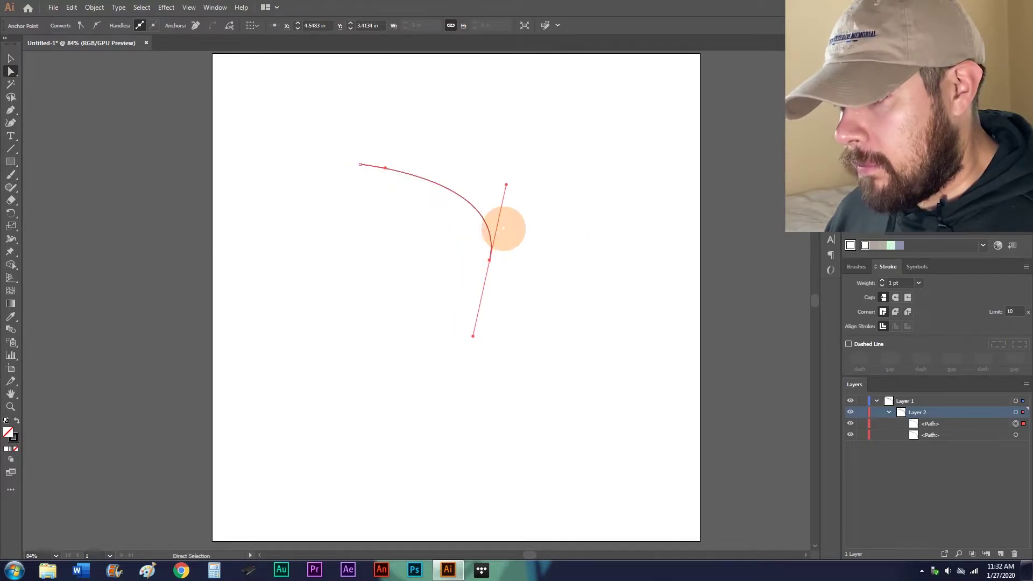
pyautogui.moveTo(506, 184); pyautogui.dragTo(400, 325)
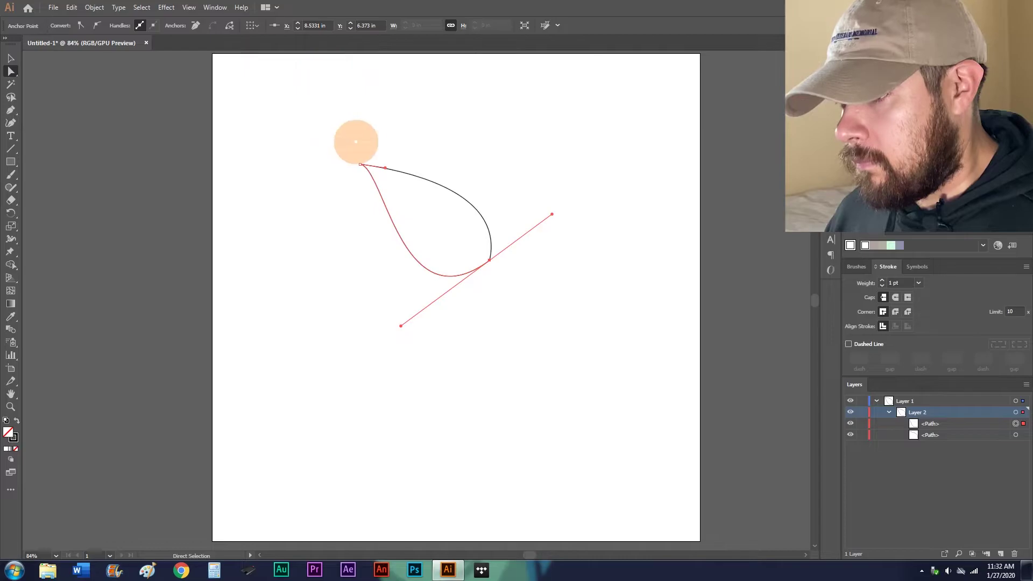
# - Select both curves, add a new layer, move it above Layer 1 as a top-level layer and target it
pyautogui.click(11, 58)
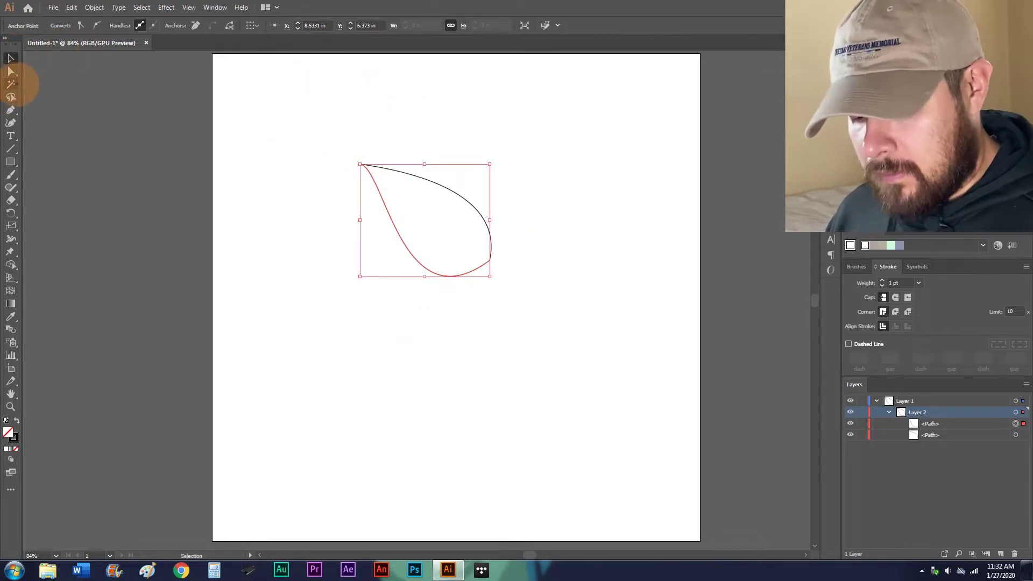
pyautogui.hotkey('ctrl', 'a')
pyautogui.click(1000, 554)
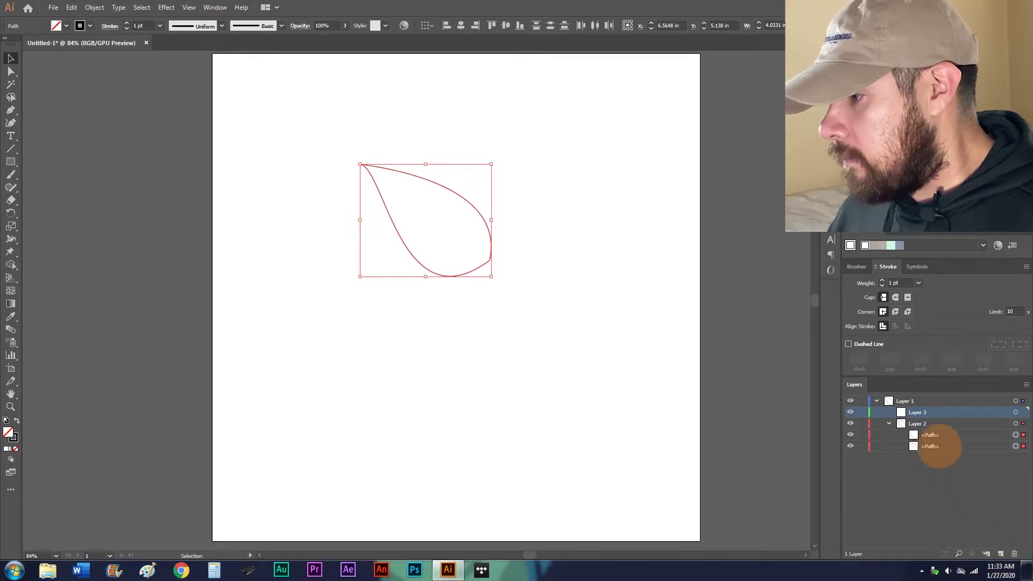
pyautogui.moveTo(922, 412); pyautogui.dragTo(924, 396)
pyautogui.click(1015, 401)
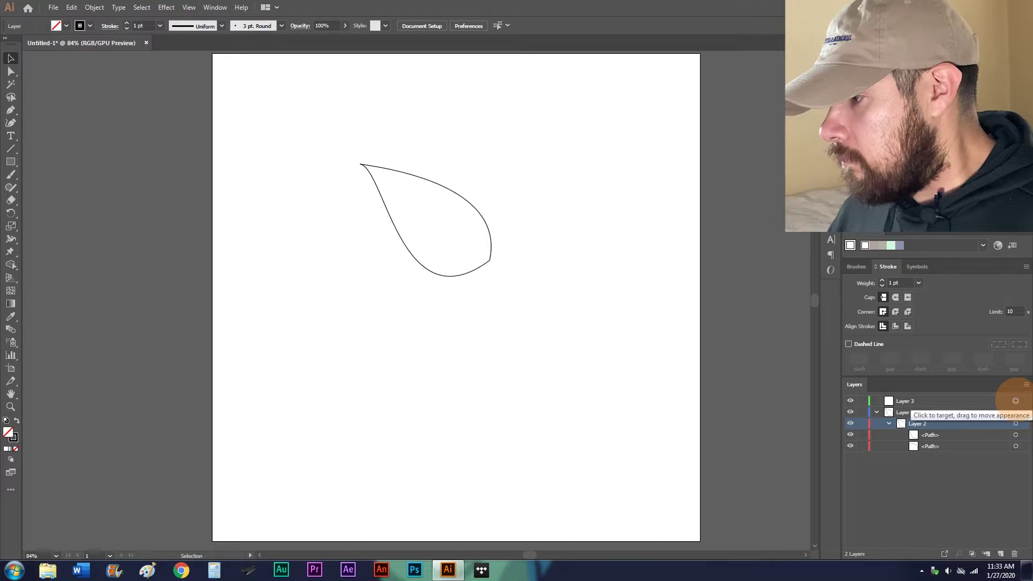
# - Paste the copied curves in place onto Layer 3 and hide that layer
pyautogui.click(982, 400)
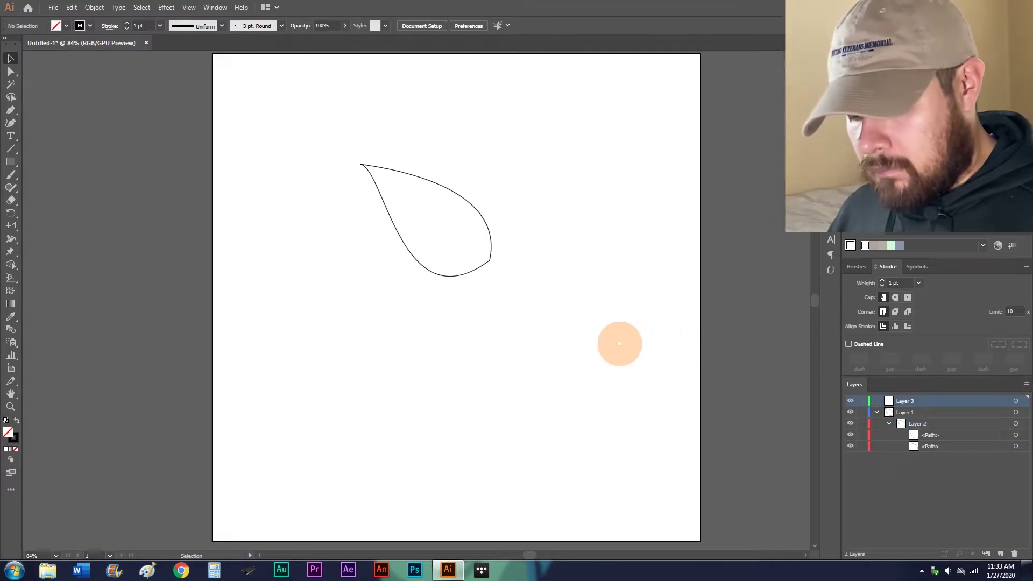
pyautogui.hotkey('ctrl', 'f')
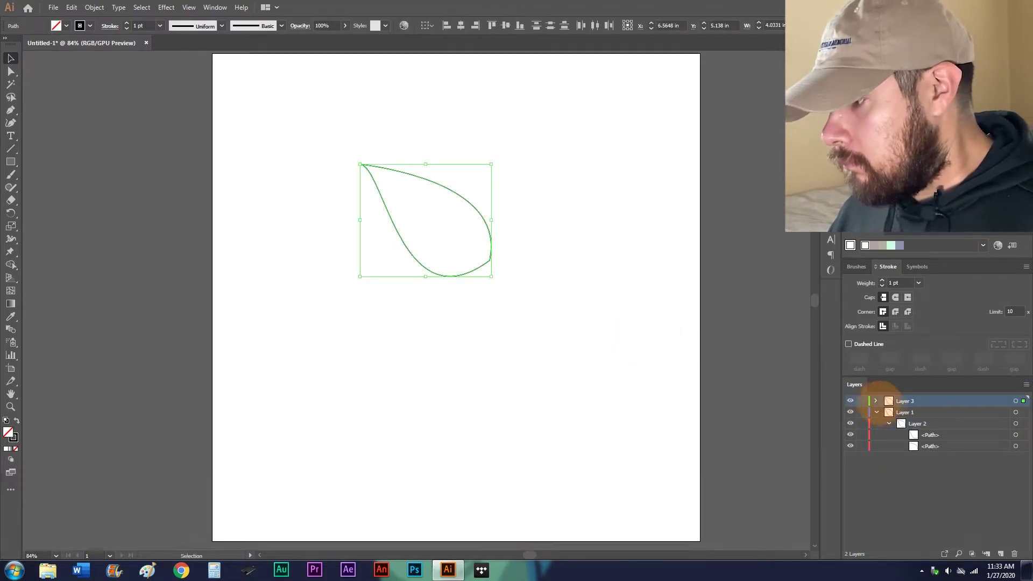
pyautogui.click(850, 401)
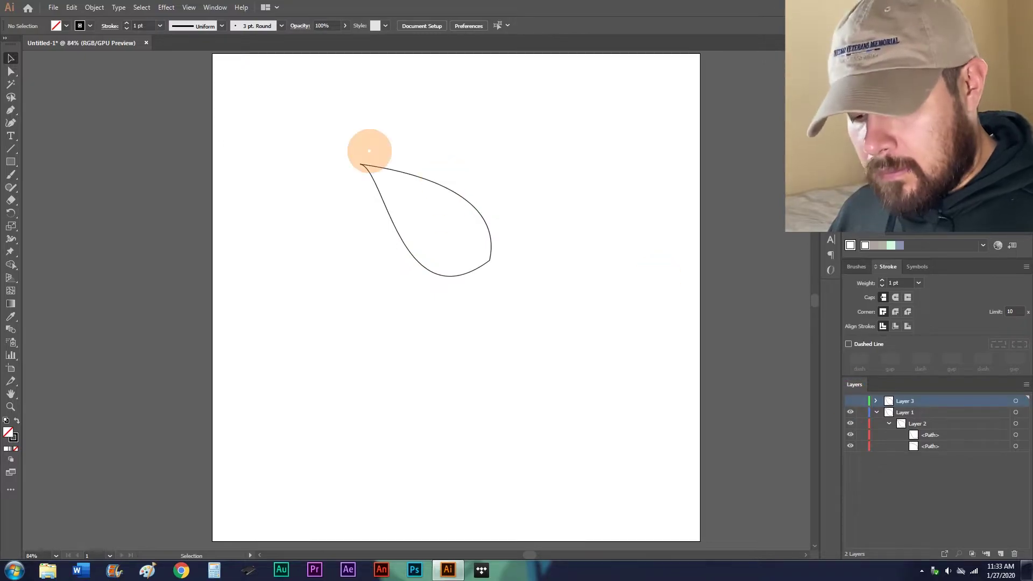
# - Join the two original curves on Layer 2 at both shared endpoints to form one closed leaf path
pyautogui.moveTo(329, 143); pyautogui.dragTo(379, 182)
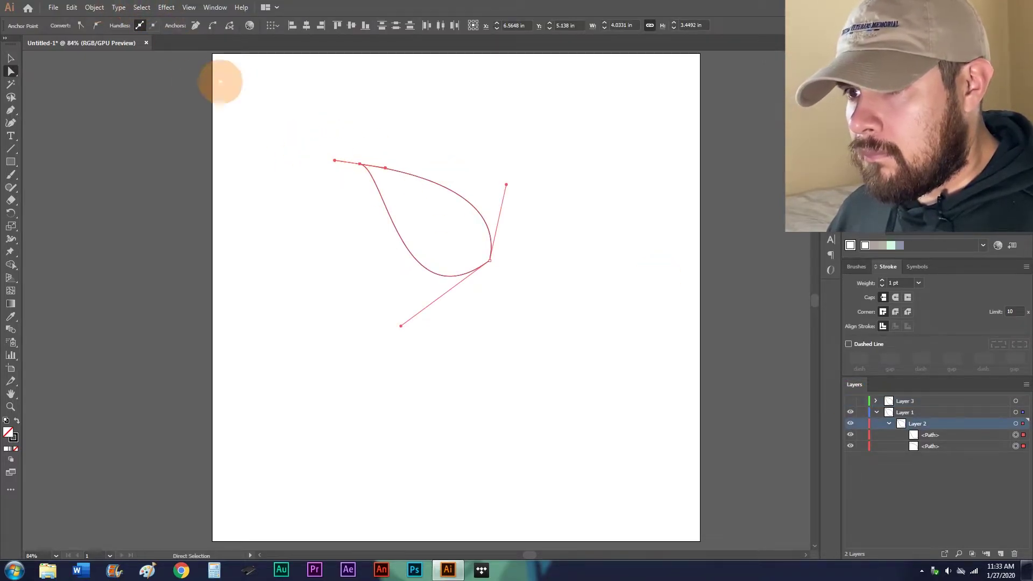
pyautogui.click(93, 8)
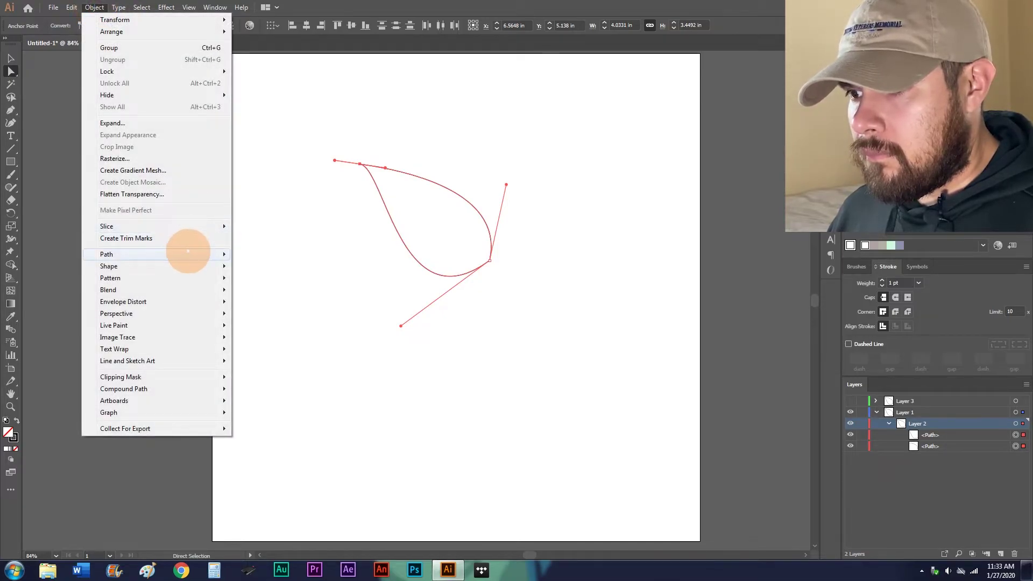
pyautogui.moveTo(184, 254)
pyautogui.click(252, 254)
pyautogui.moveTo(518, 251); pyautogui.dragTo(472, 272)
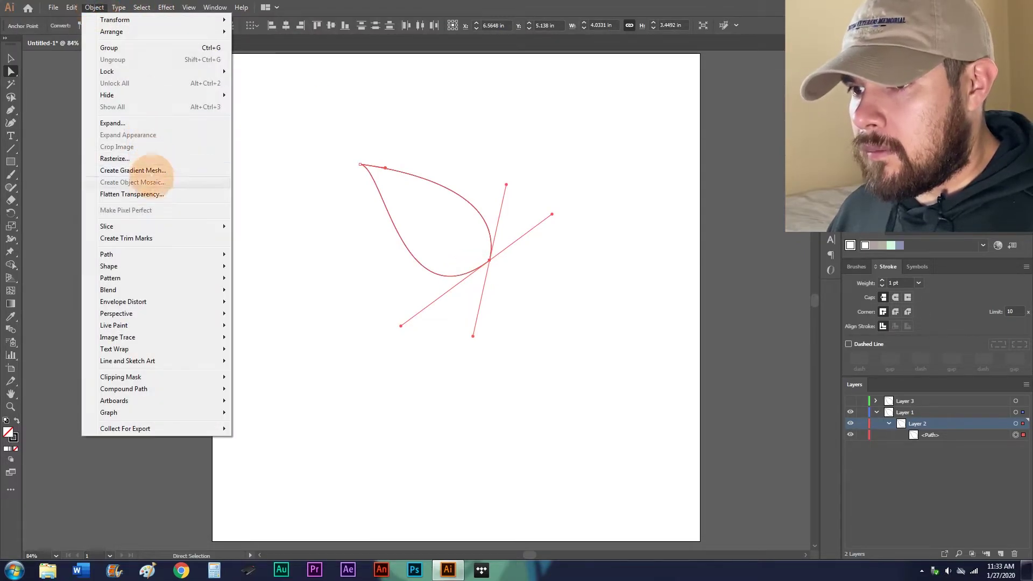
pyautogui.moveTo(185, 258)
pyautogui.click(280, 254)
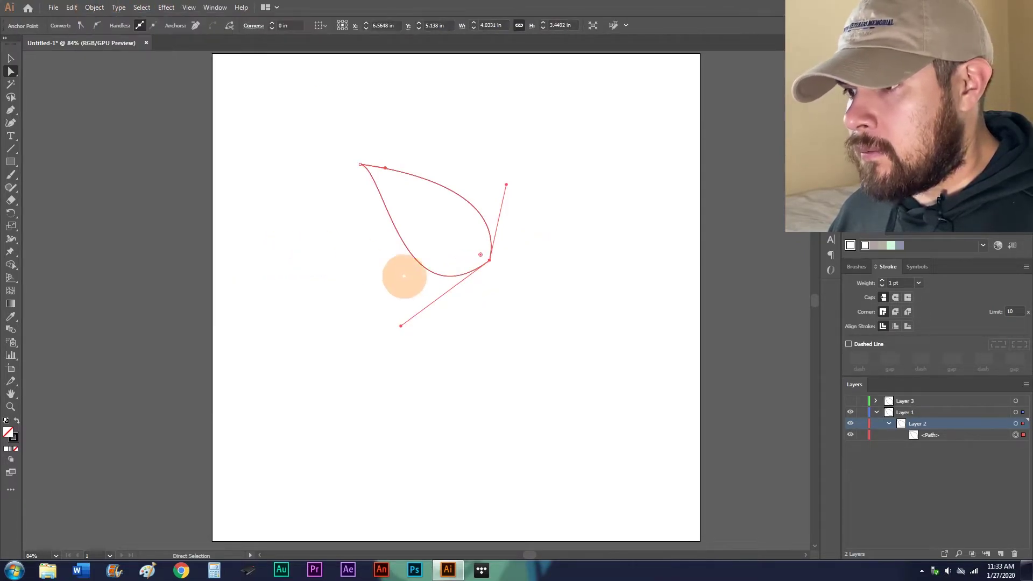
pyautogui.click(331, 254)
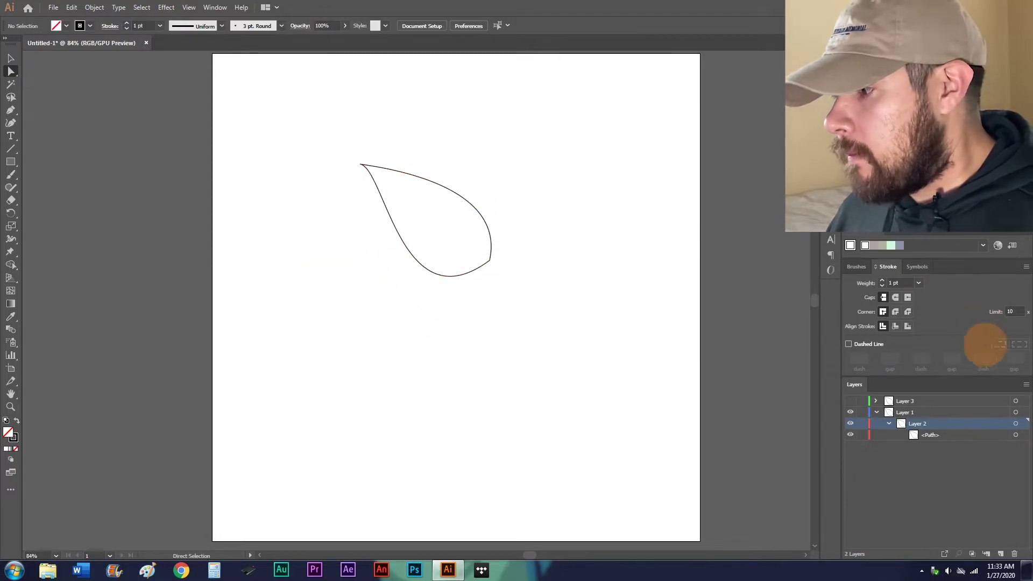
# - Show Layer 3, hide Layer 1, and blend the two open curves on Layer 3 with the Blend tool
pyautogui.click(850, 400)
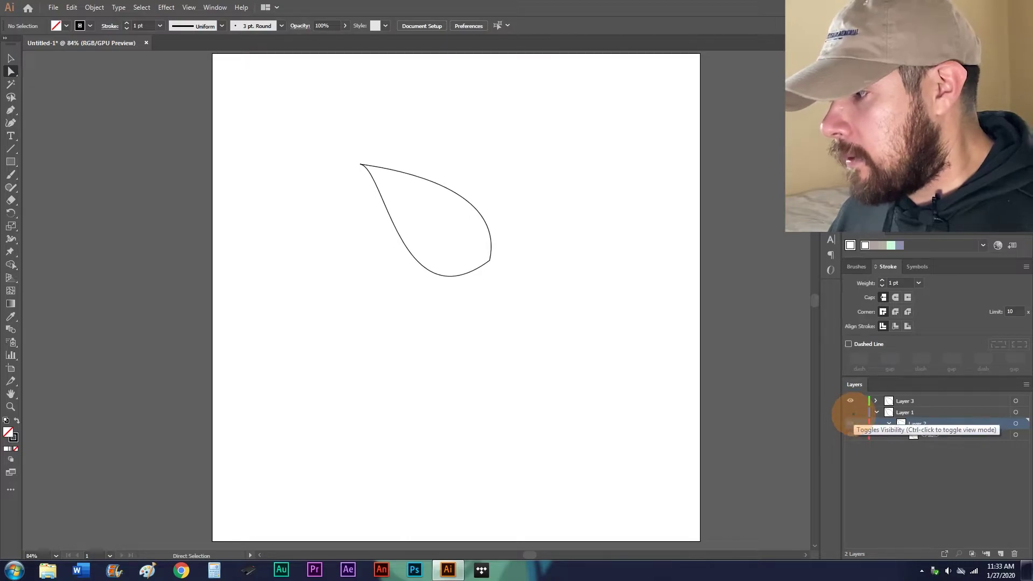
pyautogui.click(906, 401)
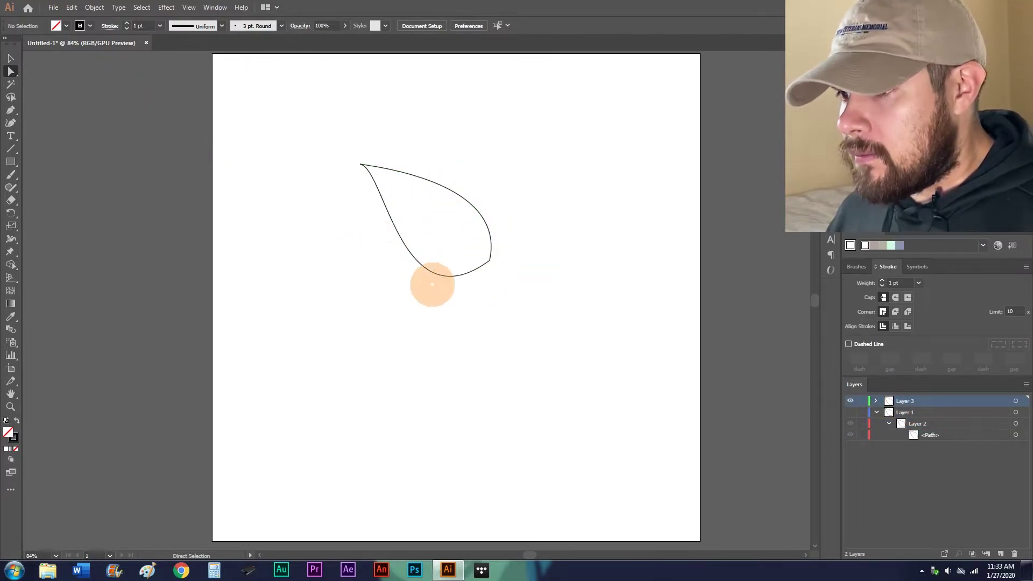
pyautogui.click(11, 329)
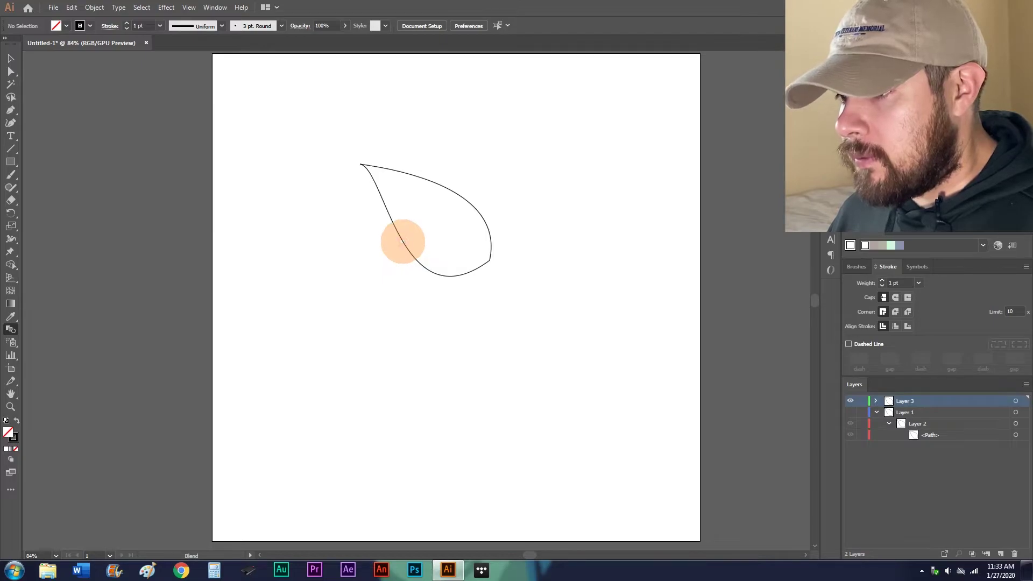
pyautogui.click(452, 191)
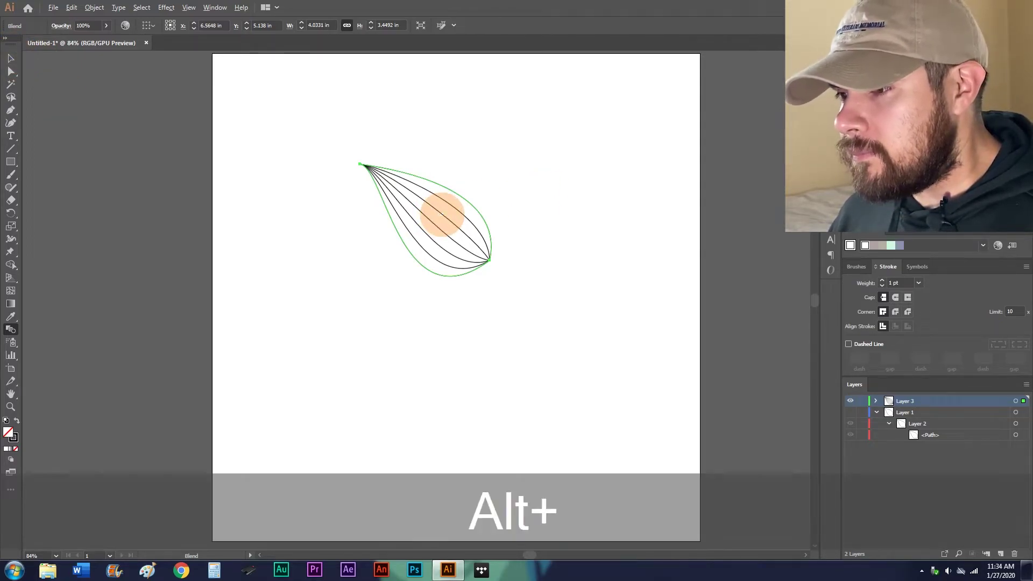
# - Preview the line blend with 15 specified steps and set its final spacing to 6 specified steps
pyautogui.keyDown('alt'); pyautogui.click(441, 214); pyautogui.keyUp('alt')
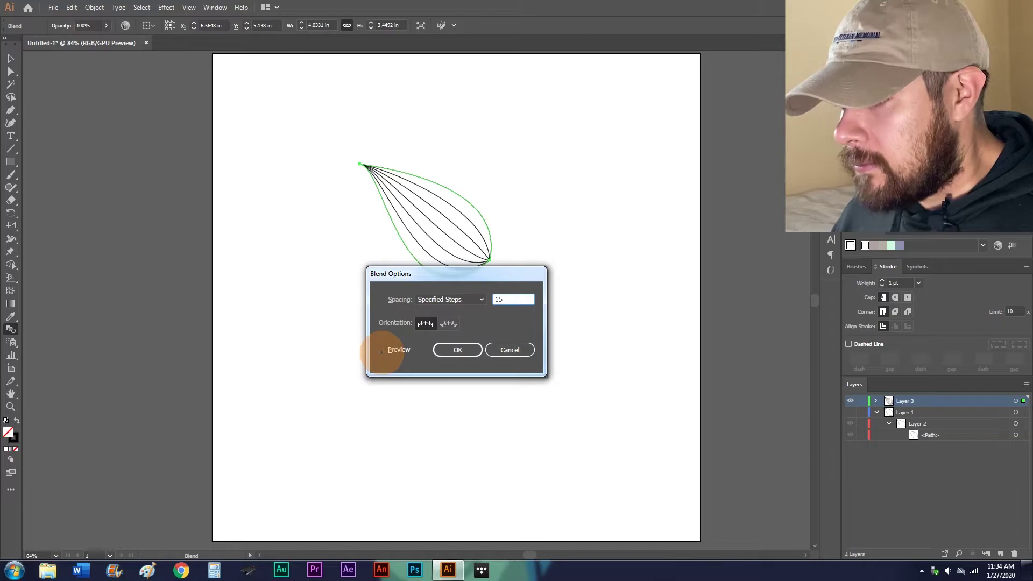
pyautogui.click(382, 349)
pyautogui.doubleClick(509, 300)
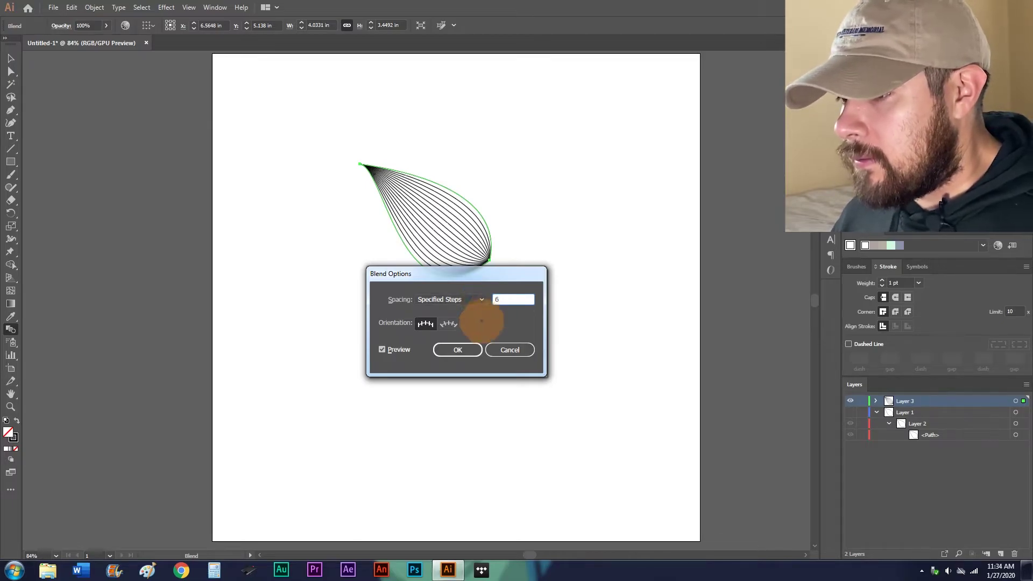
pyautogui.click(448, 323)
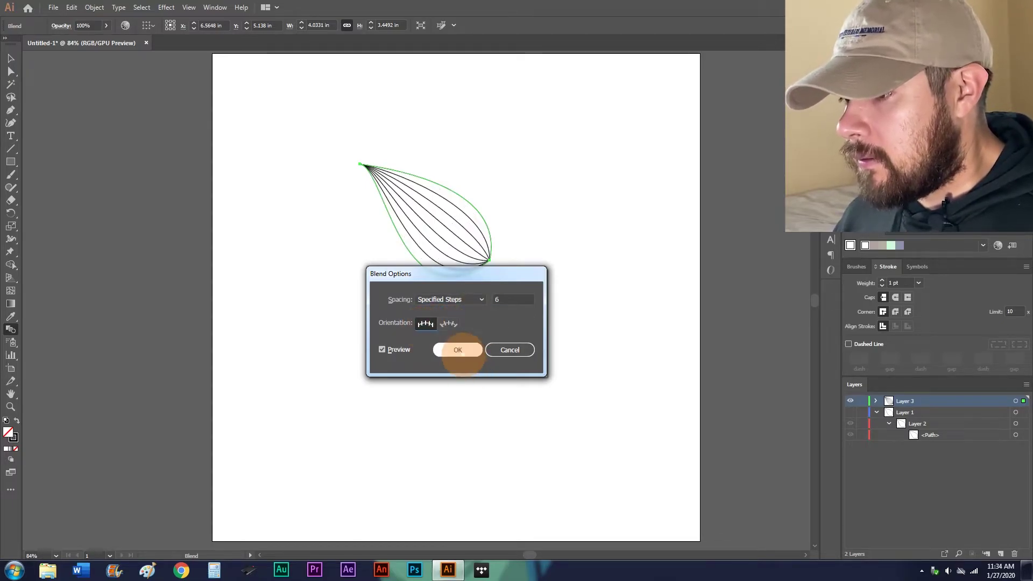
pyautogui.click(458, 349)
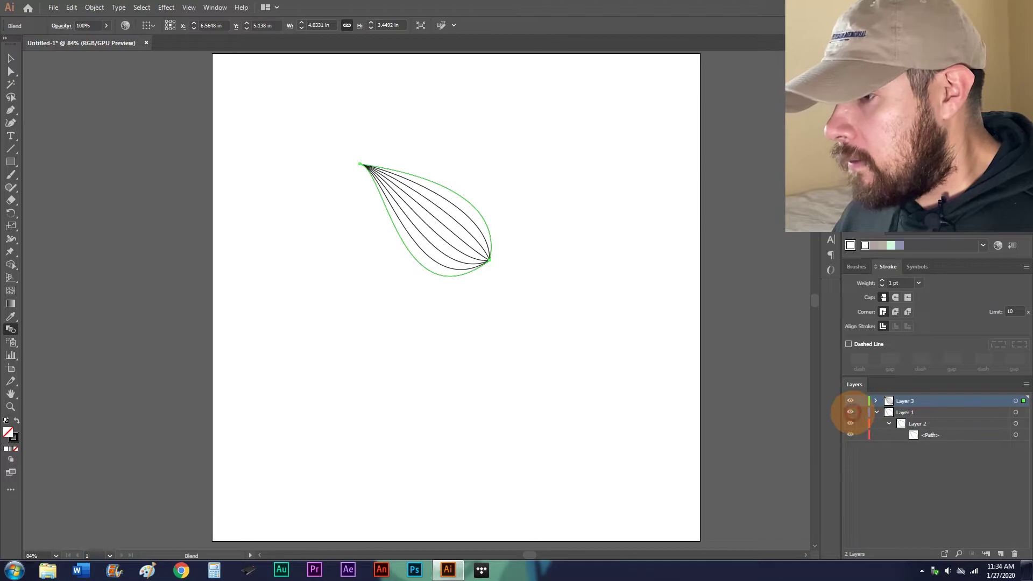
# - Show and target Layer 1, and fill its closed leaf path with the white-to-black linear gradient swatch
pyautogui.click(906, 412)
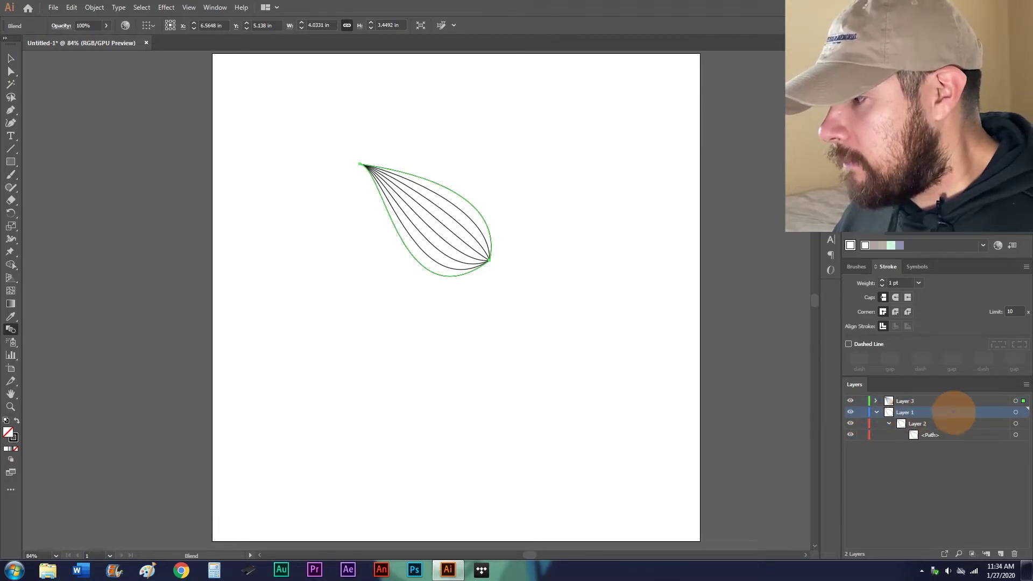
pyautogui.click(1015, 412)
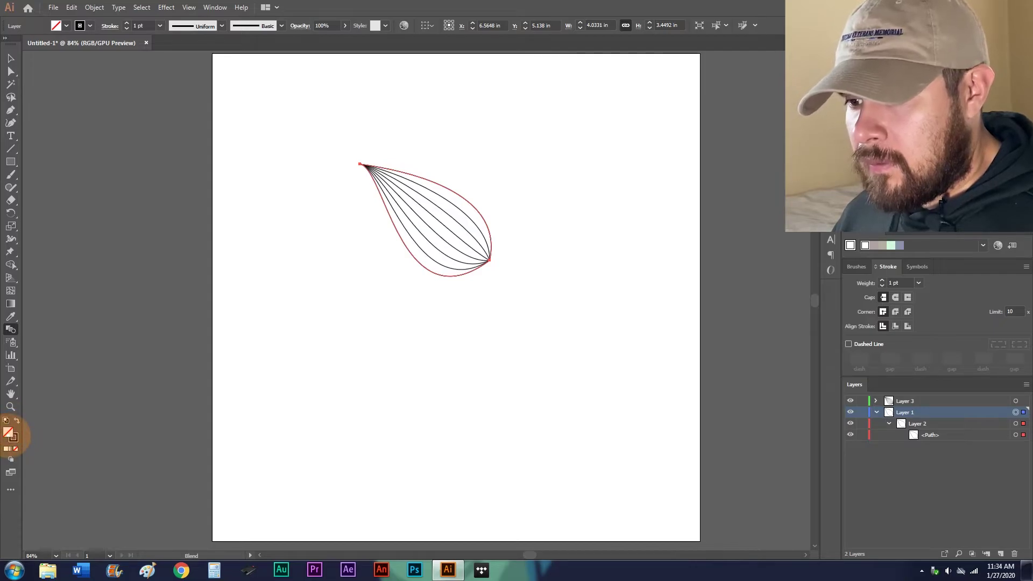
pyautogui.doubleClick(12, 436)
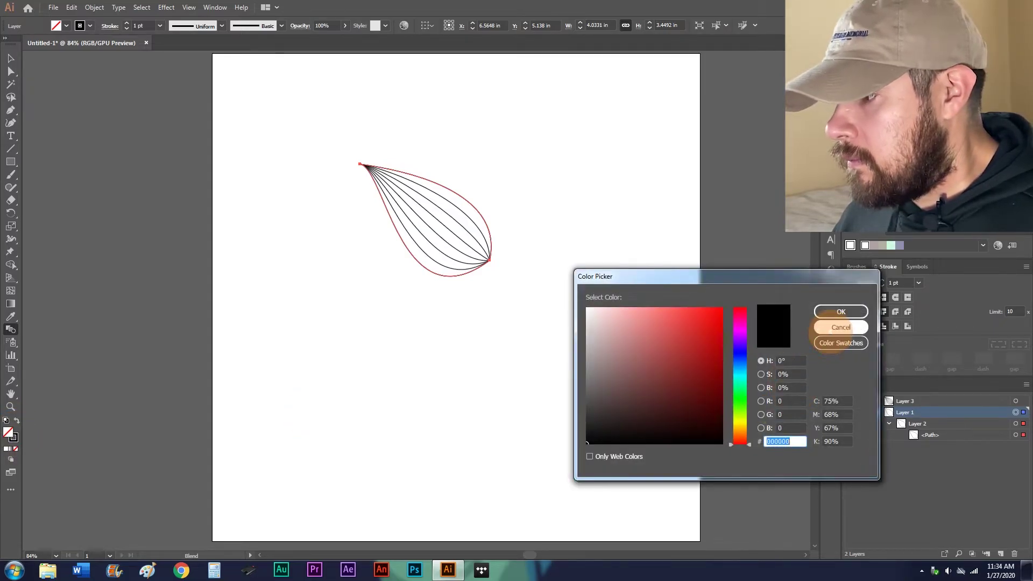
pyautogui.click(840, 327)
pyautogui.click(80, 25)
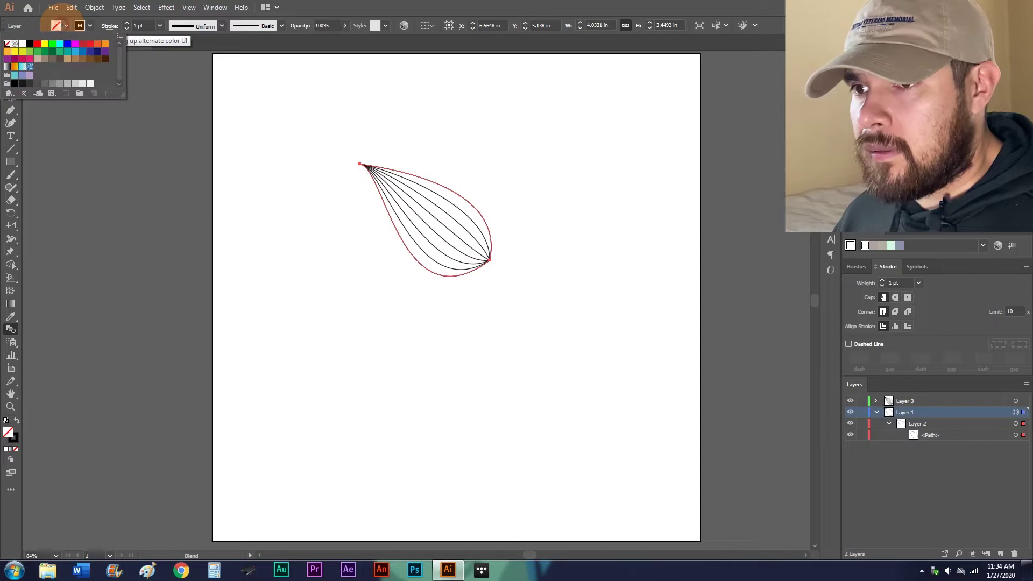
pyautogui.click(56, 26)
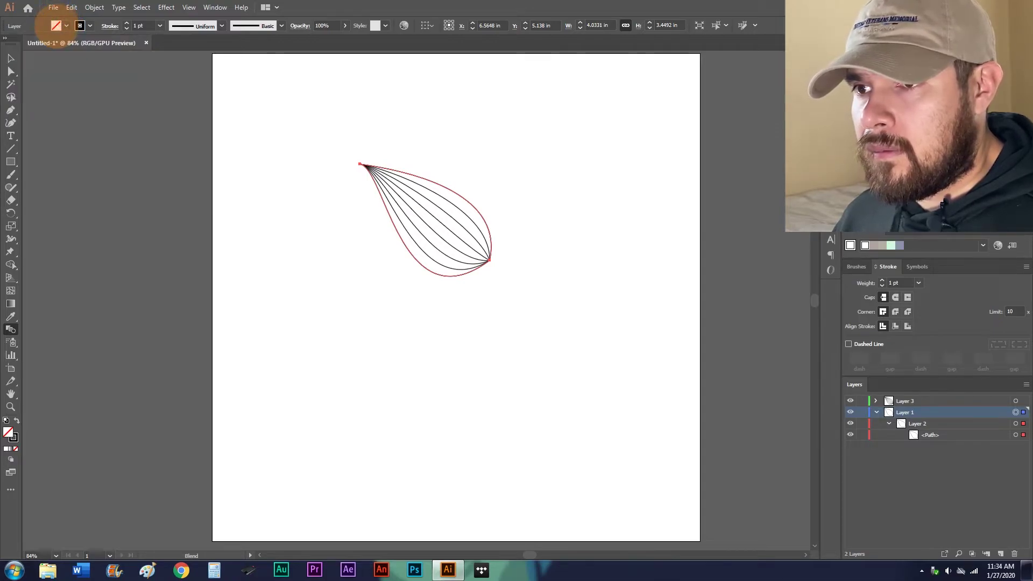
pyautogui.click(56, 25)
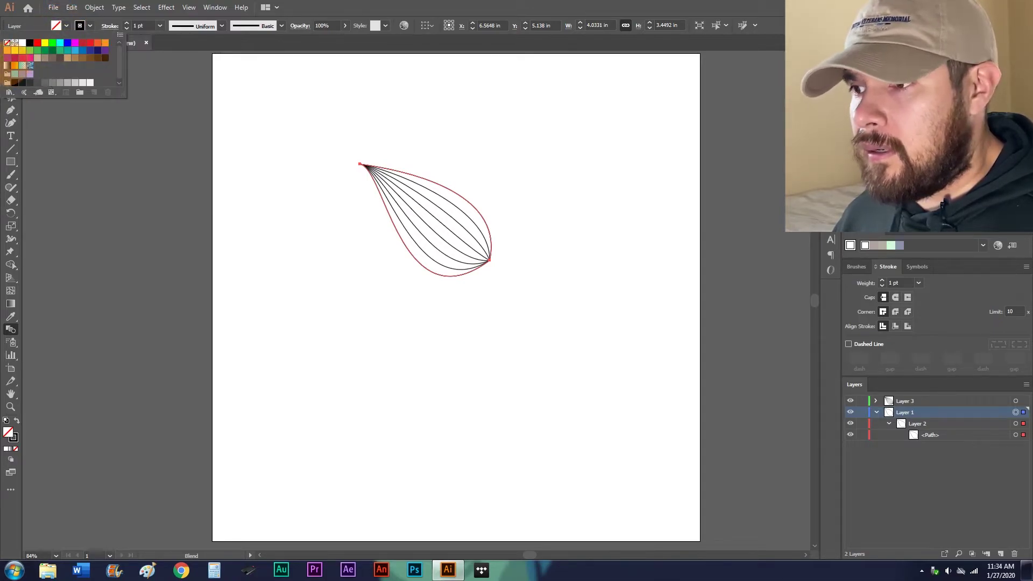
pyautogui.click(7, 65)
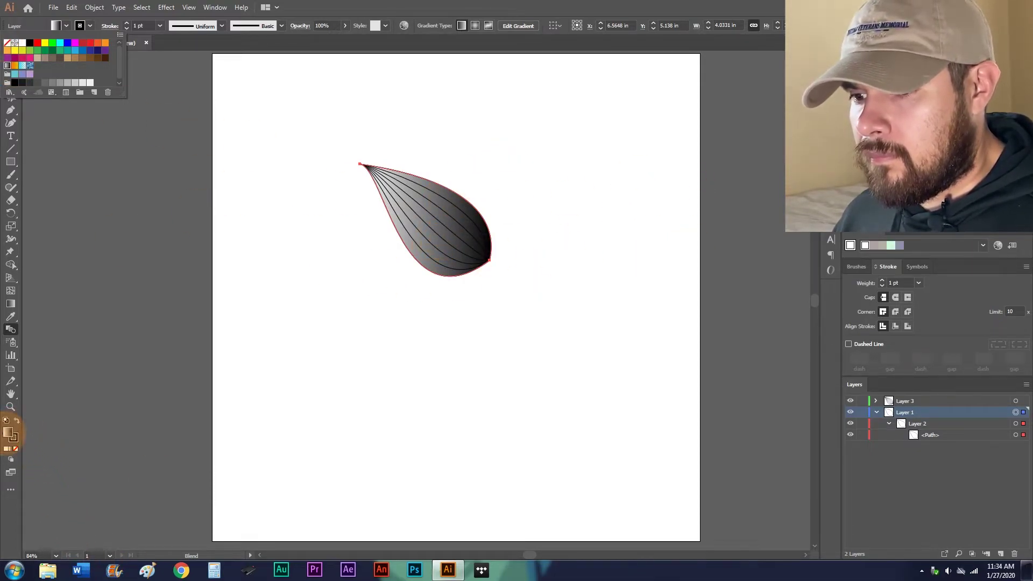
# - Set the starting color of the leaf's gradient to yellow, FFF53F
pyautogui.doubleClick(8, 432)
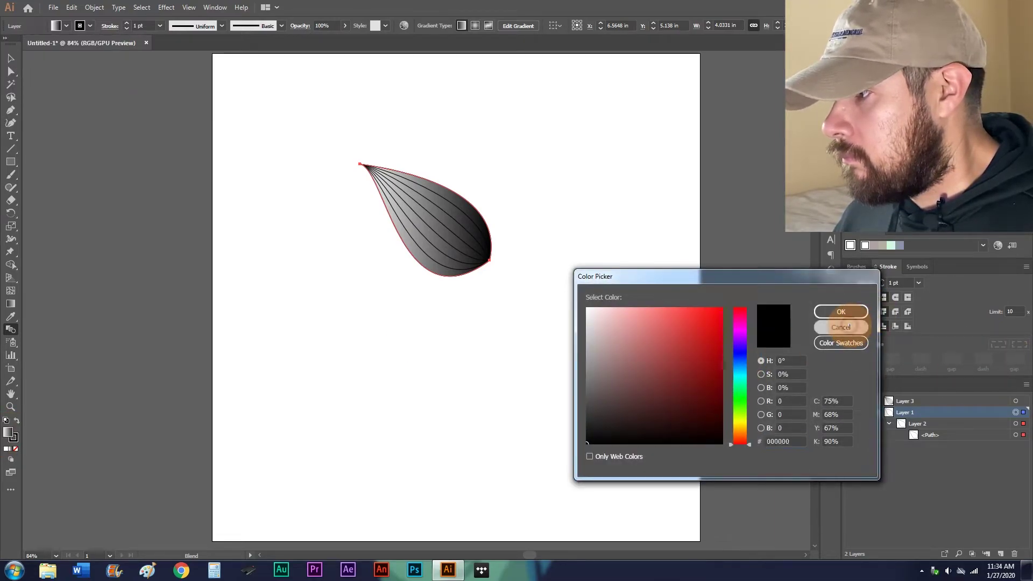
pyautogui.click(841, 327)
pyautogui.click(831, 125)
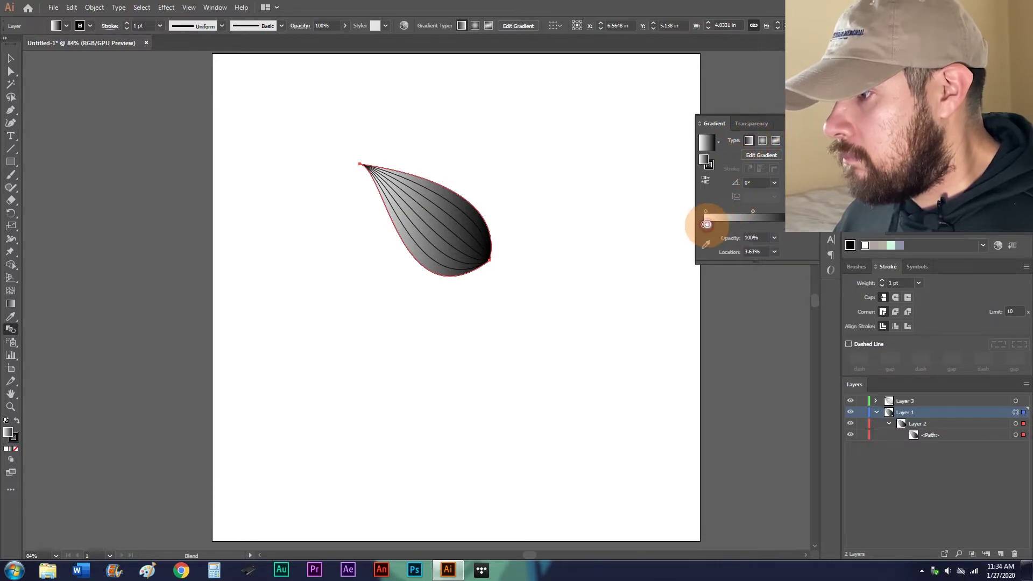
pyautogui.doubleClick(705, 224)
pyautogui.click(692, 333)
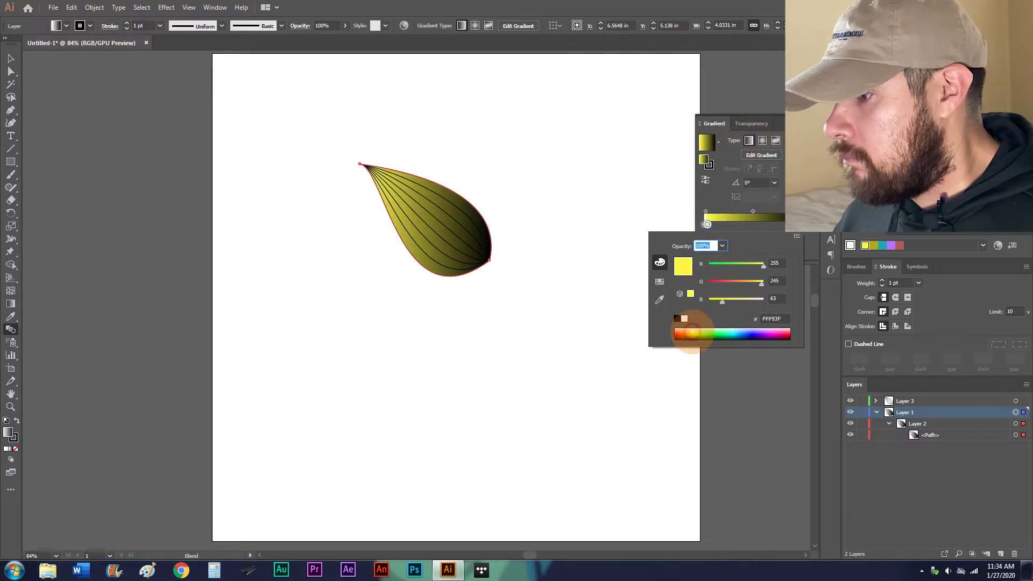
# - Set the ending color of the leaf's gradient to green, 00941E, and collapse the gradient settings
pyautogui.click(789, 226)
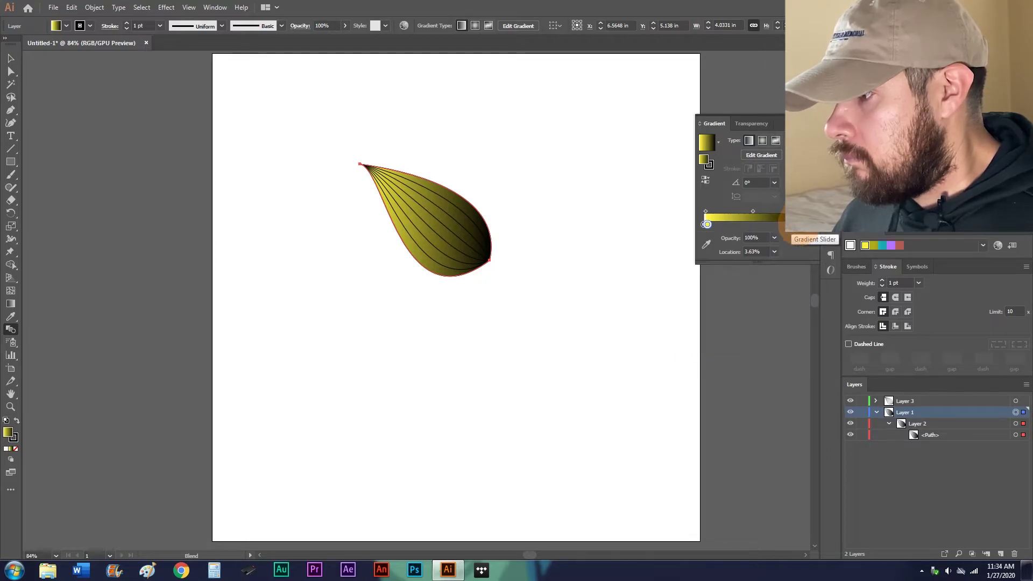
pyautogui.doubleClick(790, 226)
pyautogui.moveTo(710, 330); pyautogui.dragTo(717, 338)
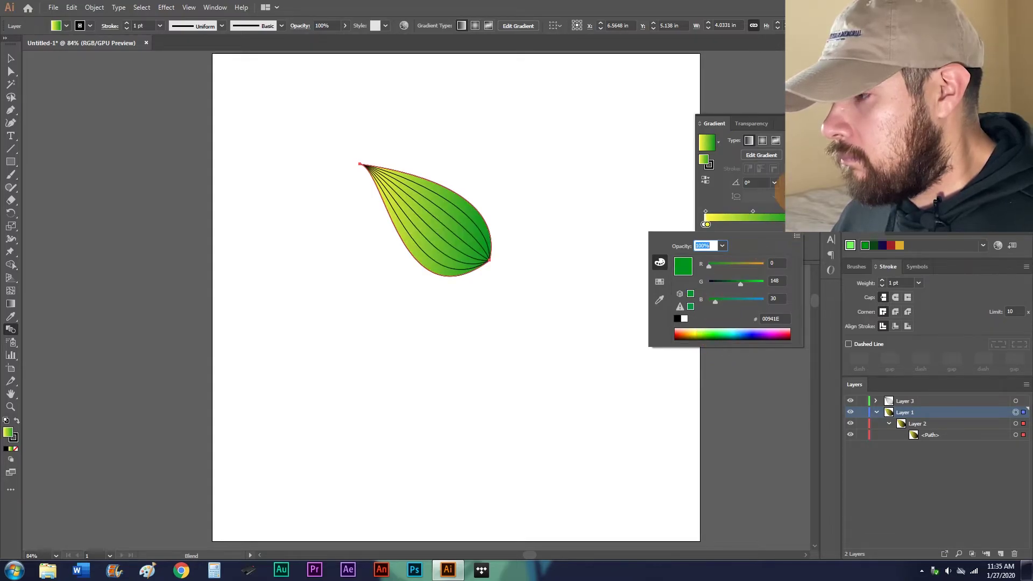
pyautogui.click(796, 192)
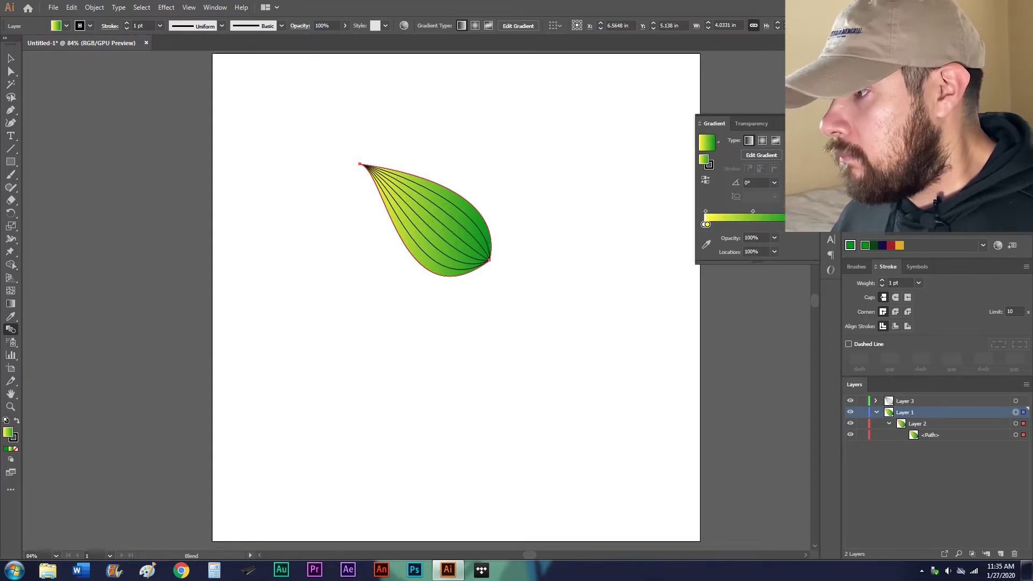
pyautogui.click(815, 117)
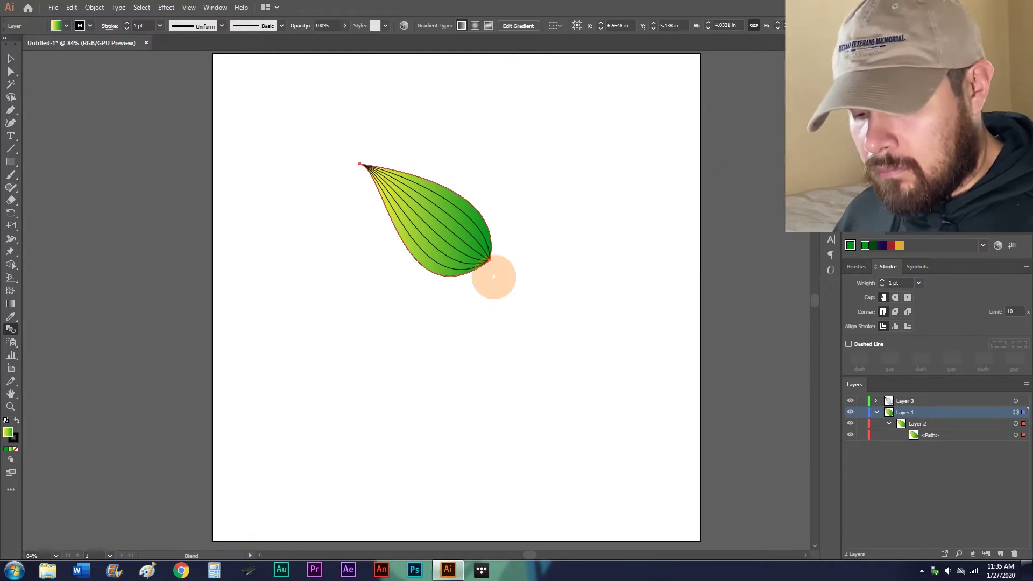
# - Select the whole leaf with its blended lines and delete it from the artboard
pyautogui.press('v')
pyautogui.click(554, 296)
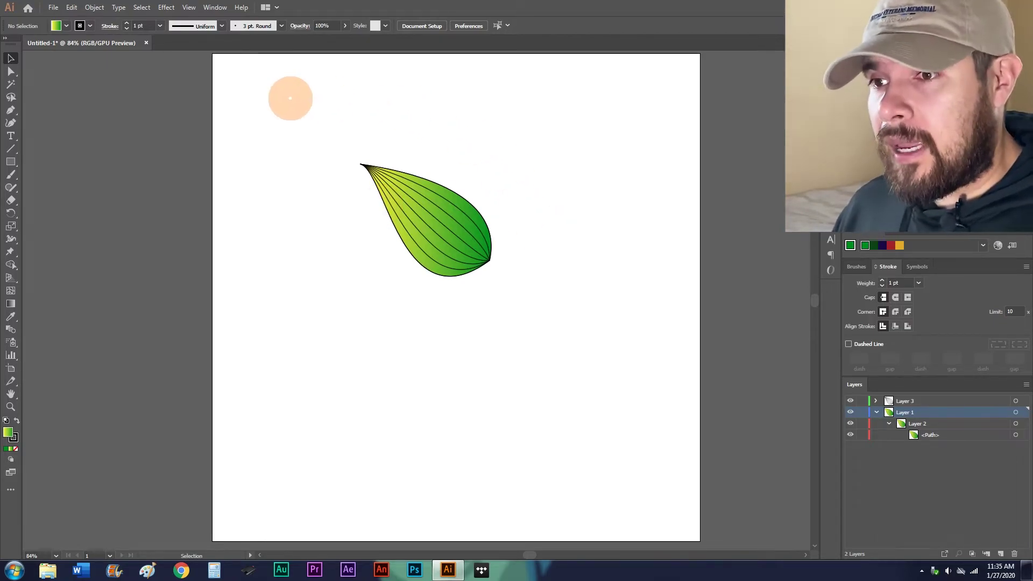
pyautogui.moveTo(298, 127); pyautogui.dragTo(556, 341)
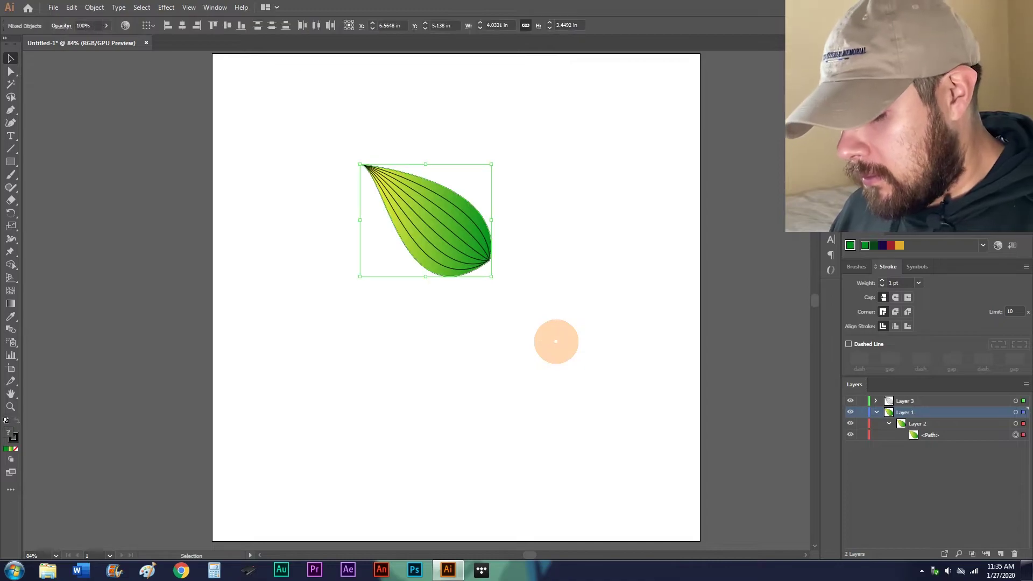
pyautogui.press('Delete')
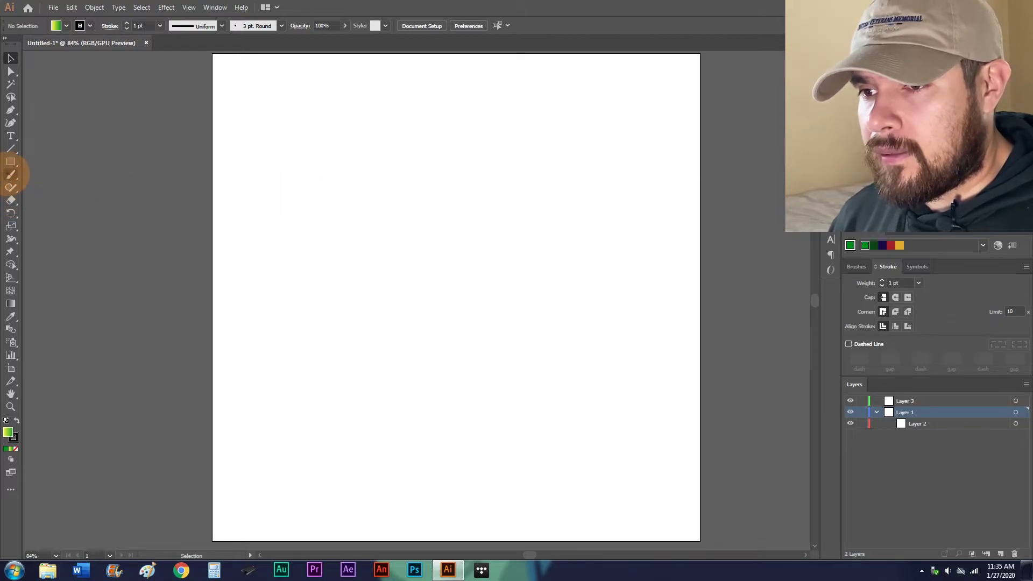
# - Draw a circle about 4.81 in in diameter near the middle of the artboard with the Ellipse tool
pyautogui.click(11, 161)
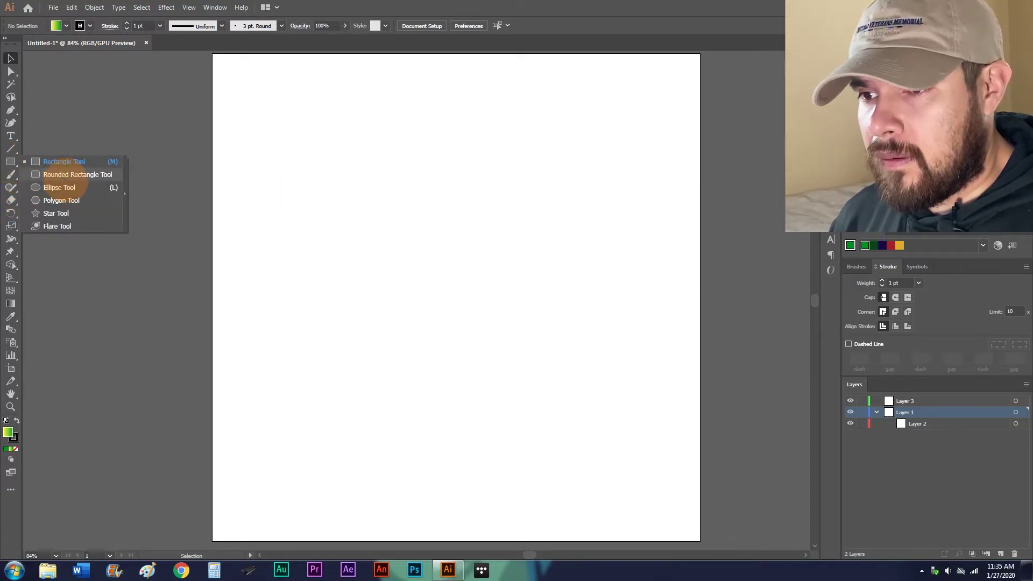
pyautogui.click(67, 188)
pyautogui.moveTo(374, 231); pyautogui.dragTo(530, 370)
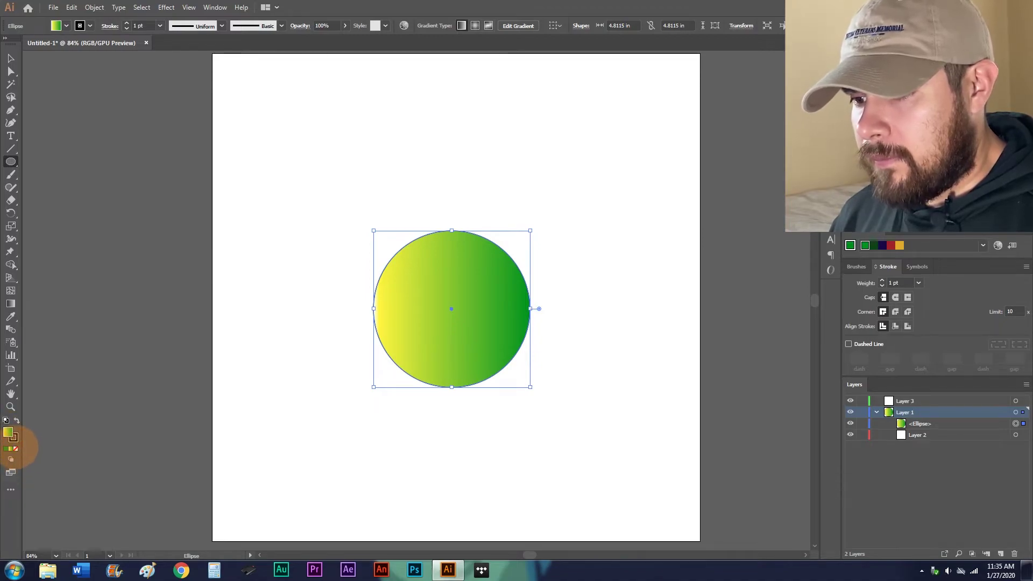
# - Remove the circle's gradient fill and draw a larger unfilled circle about 7.82 in in diameter around it
pyautogui.click(16, 448)
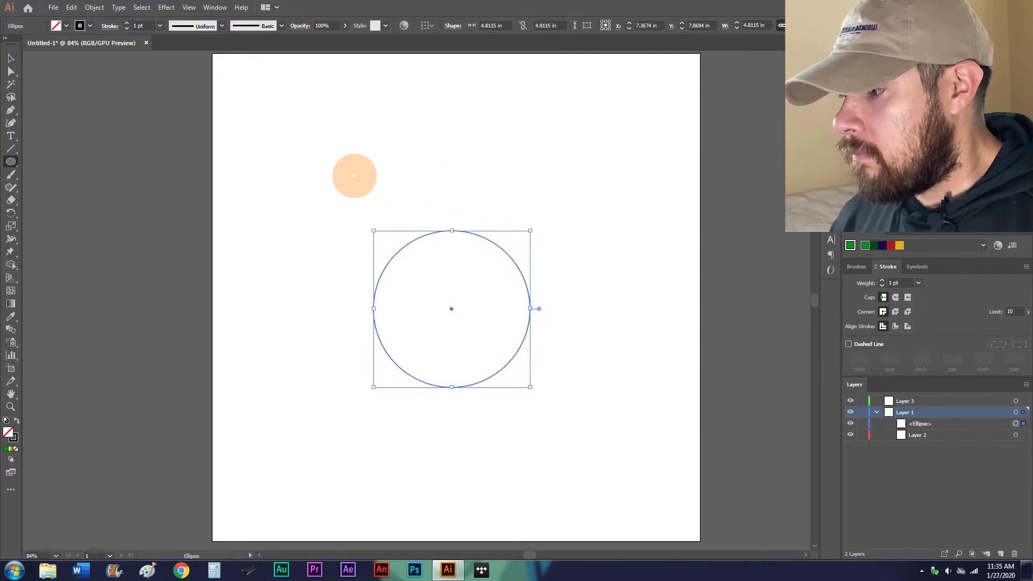
pyautogui.moveTo(342, 177); pyautogui.dragTo(525, 429)
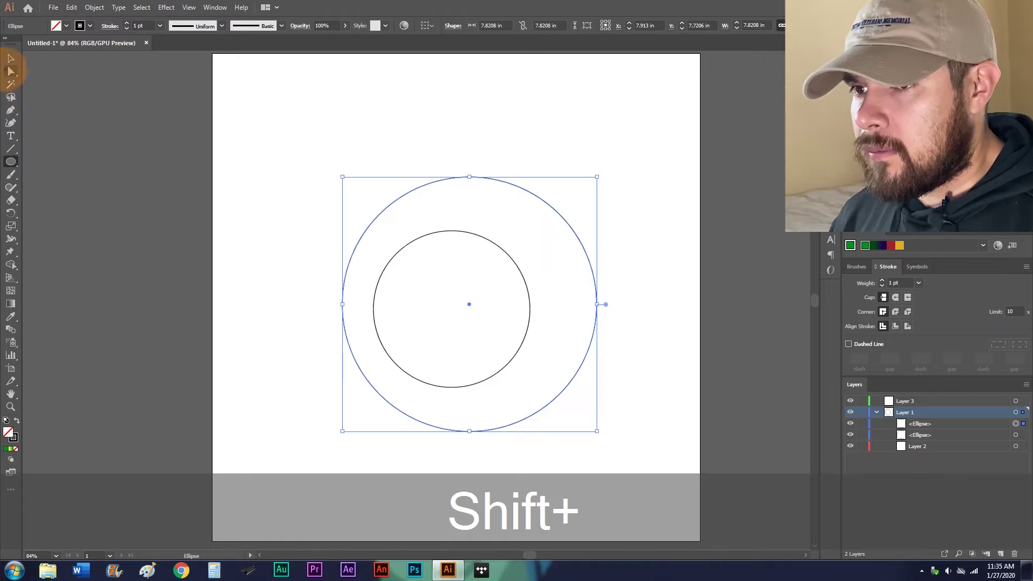
# - Move the larger circle so it is concentric with the smaller one, and deselect it
pyautogui.click(10, 58)
pyautogui.moveTo(552, 208); pyautogui.dragTo(535, 215)
pyautogui.click(675, 192)
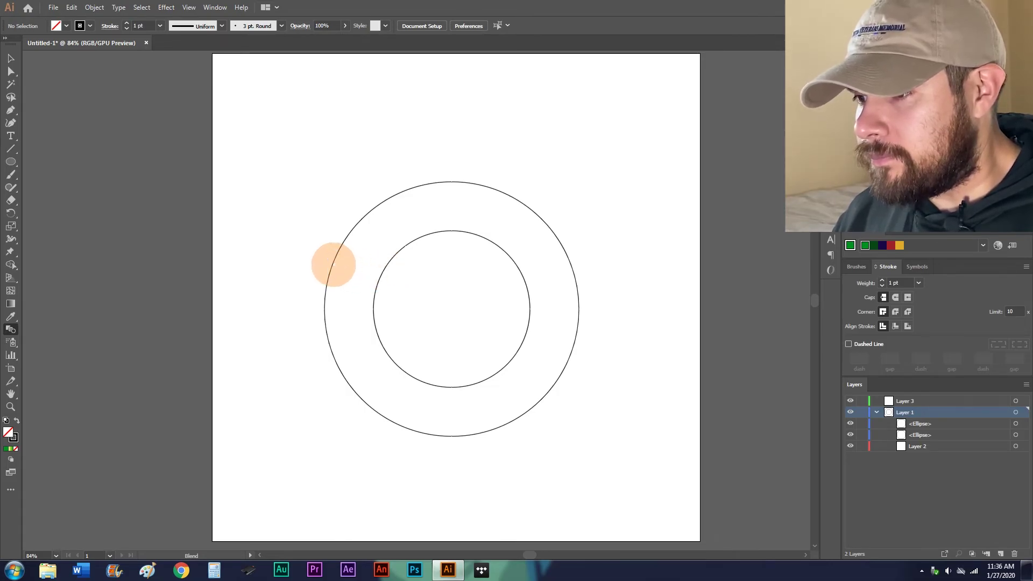
# - Blend the outer and inner circles using Specified Steps of 1 with the Align to Page orientation
pyautogui.click(332, 263)
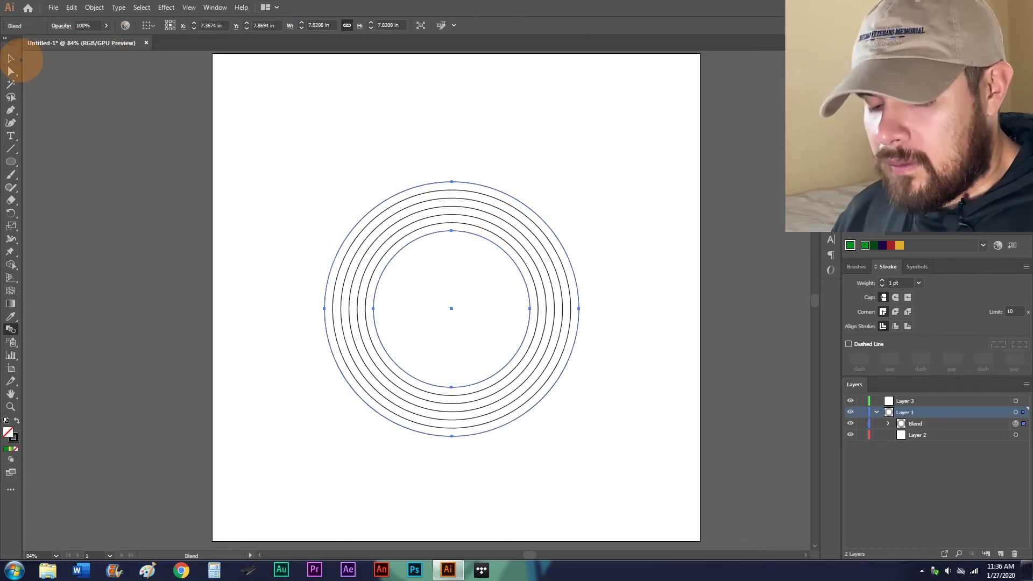
pyautogui.keyDown('alt'); pyautogui.click(353, 280); pyautogui.keyUp('alt')
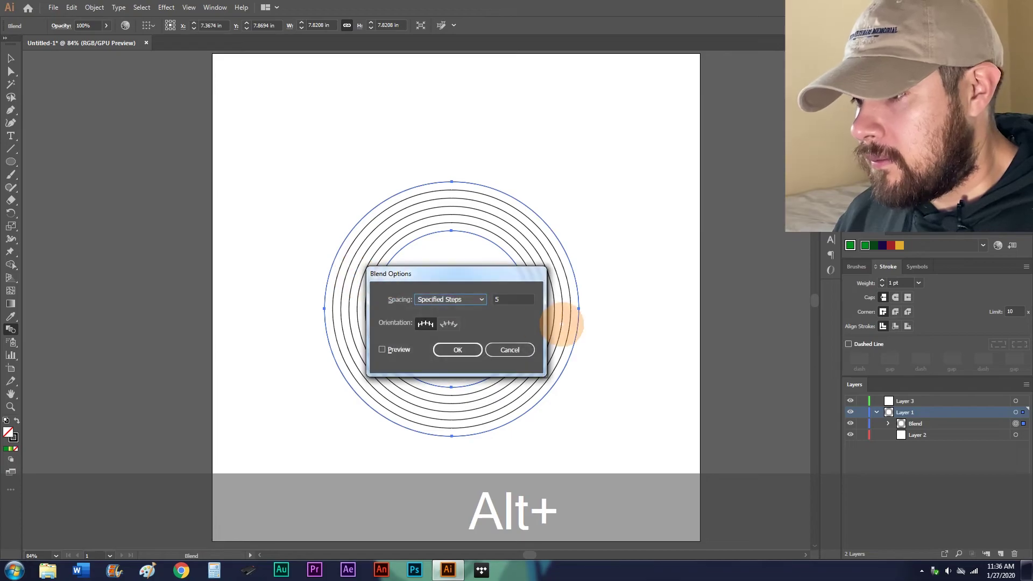
pyautogui.doubleClick(501, 299)
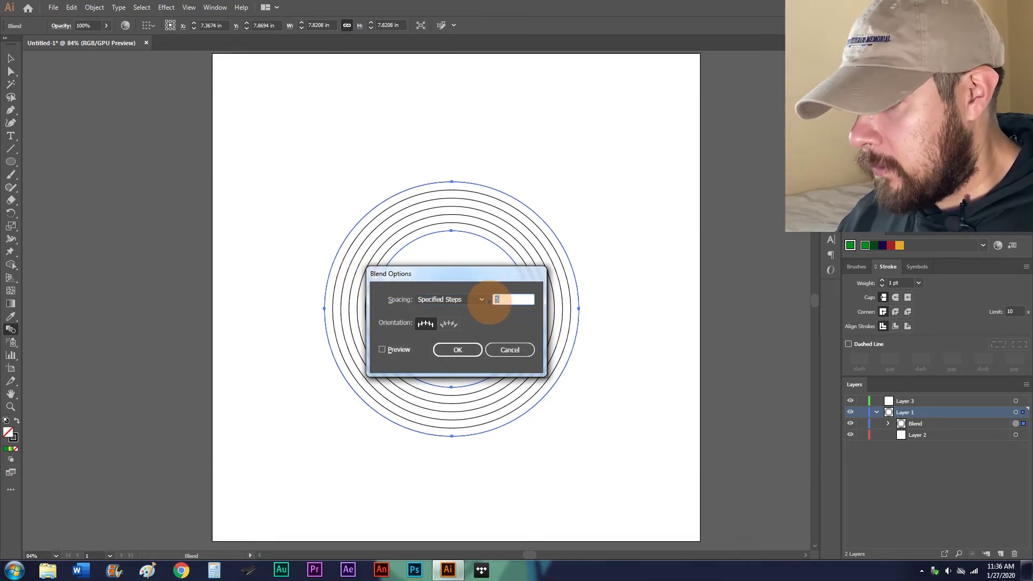
pyautogui.click(448, 323)
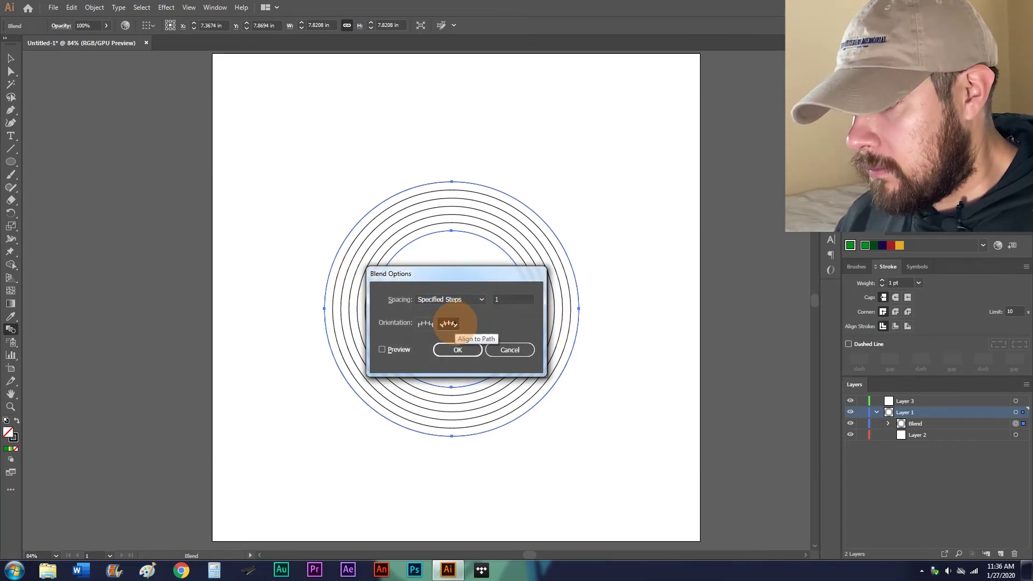
pyautogui.click(426, 323)
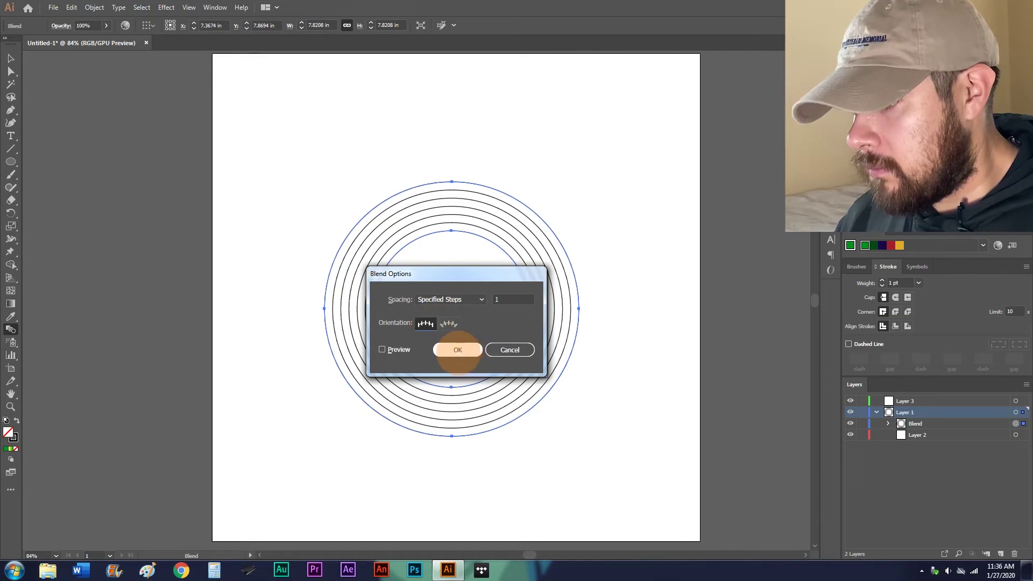
pyautogui.click(457, 351)
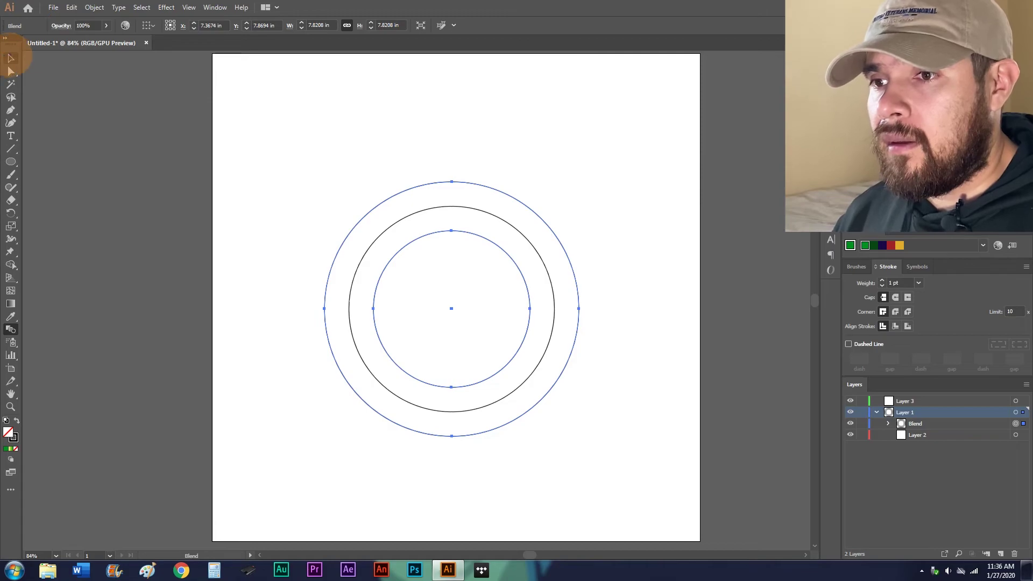
# - Try to add text along the middle circle of the blend with the Type on a Path tool
pyautogui.click(11, 135)
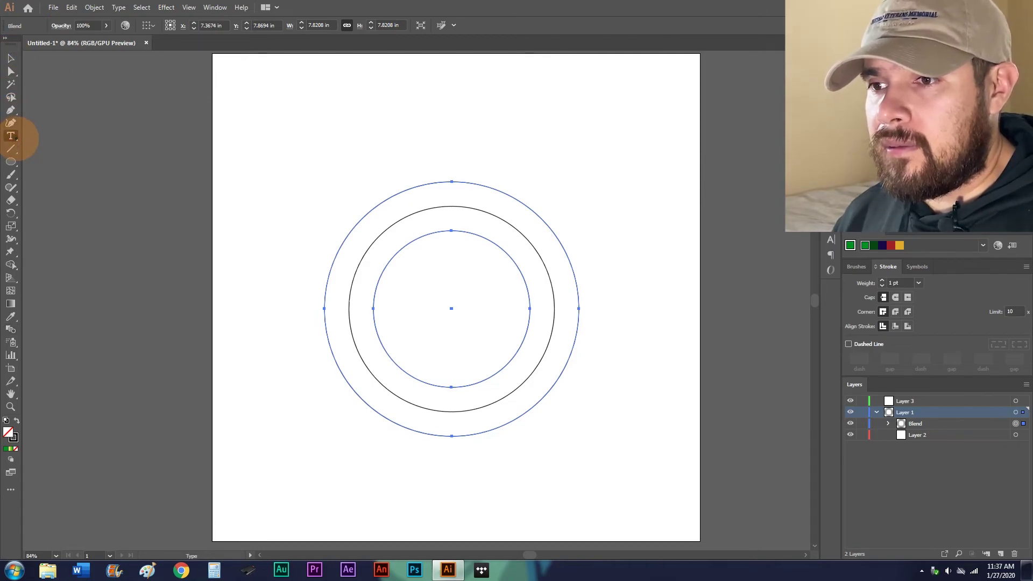
pyautogui.click(11, 136)
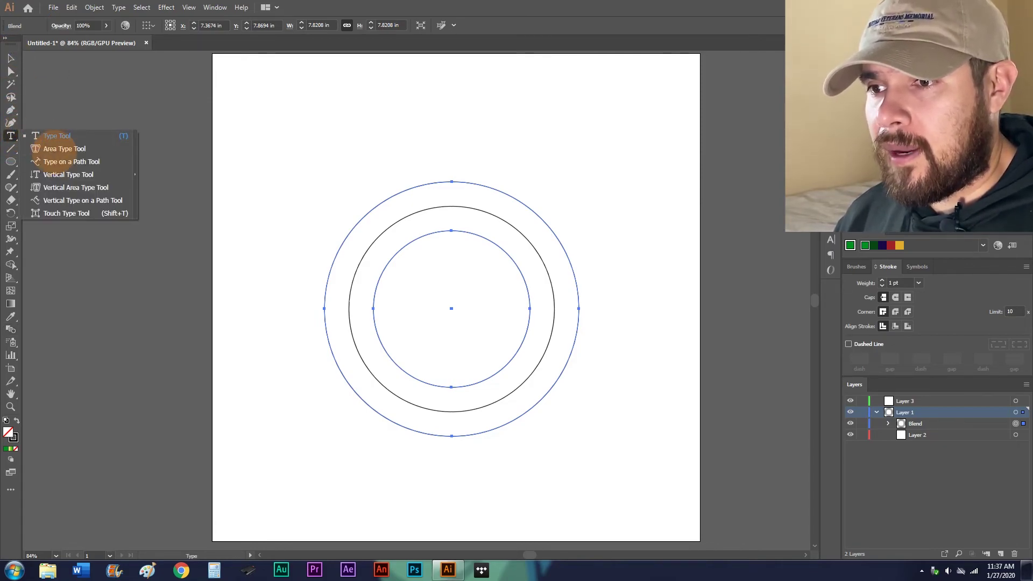
pyautogui.click(70, 162)
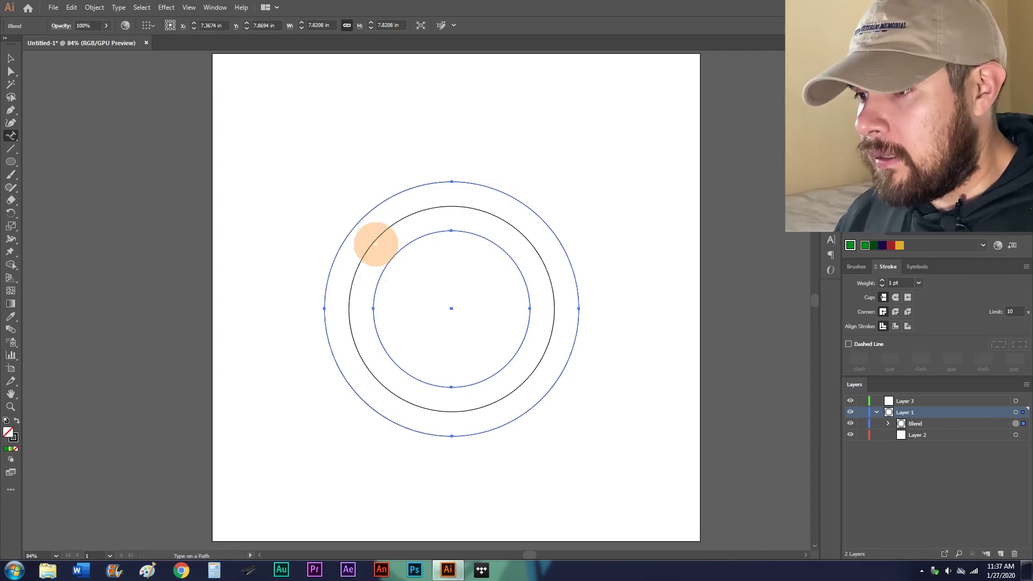
pyautogui.click(375, 243)
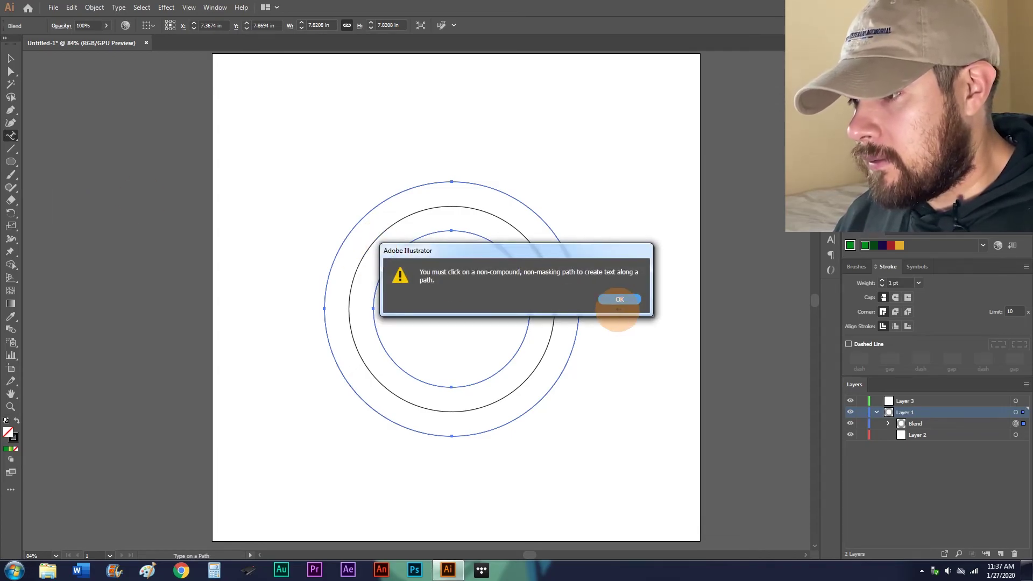
pyautogui.click(620, 299)
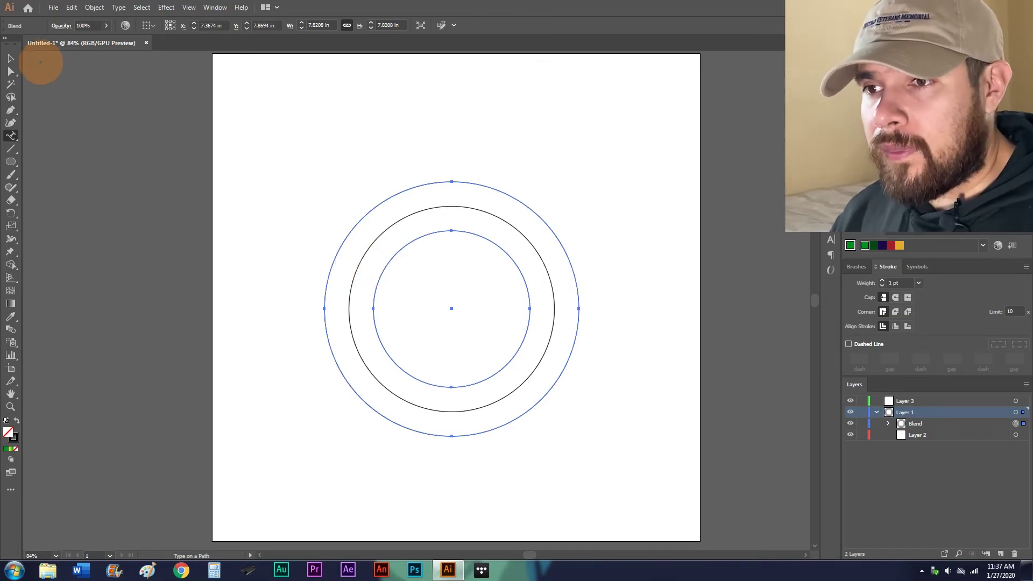
# - Release the Blend object into separate layers with Release to Layers (Build)
pyautogui.click(10, 58)
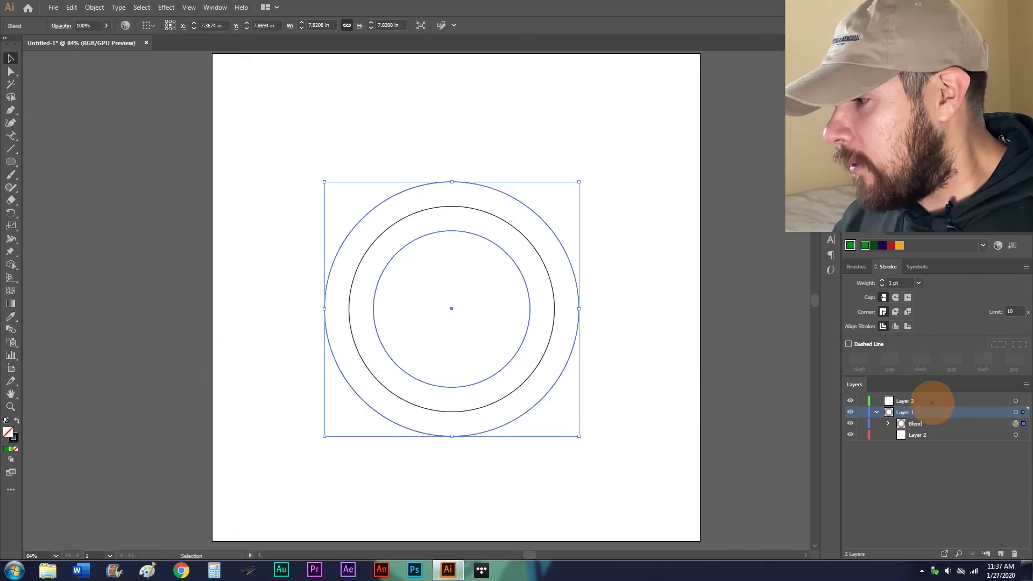
pyautogui.click(948, 423)
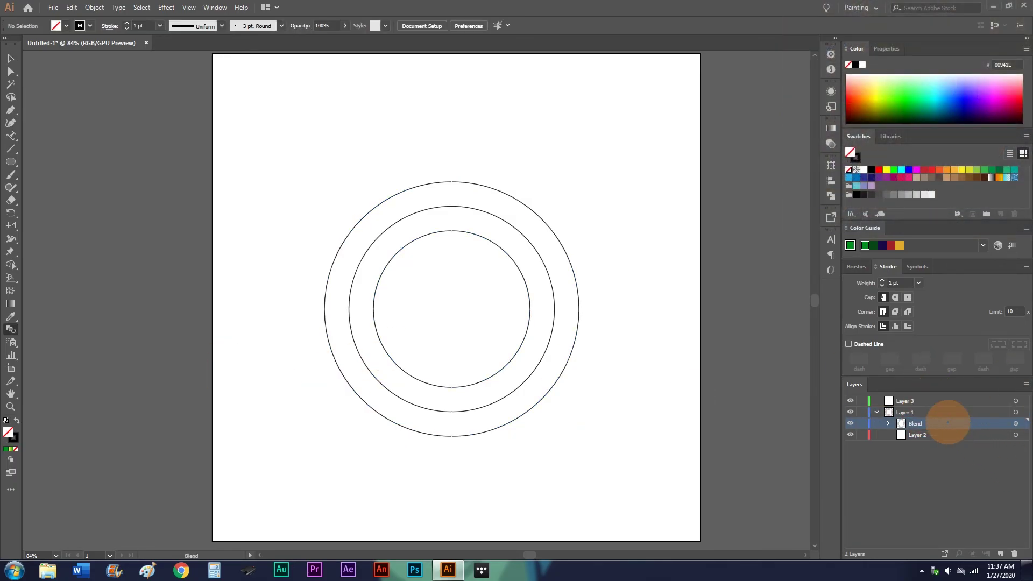
pyautogui.click(1026, 384)
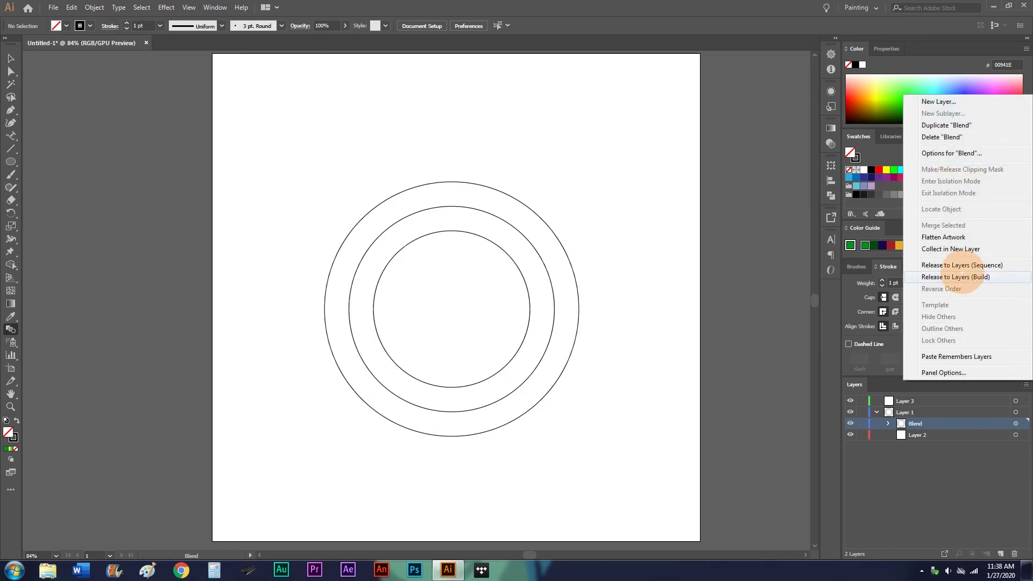
pyautogui.click(957, 277)
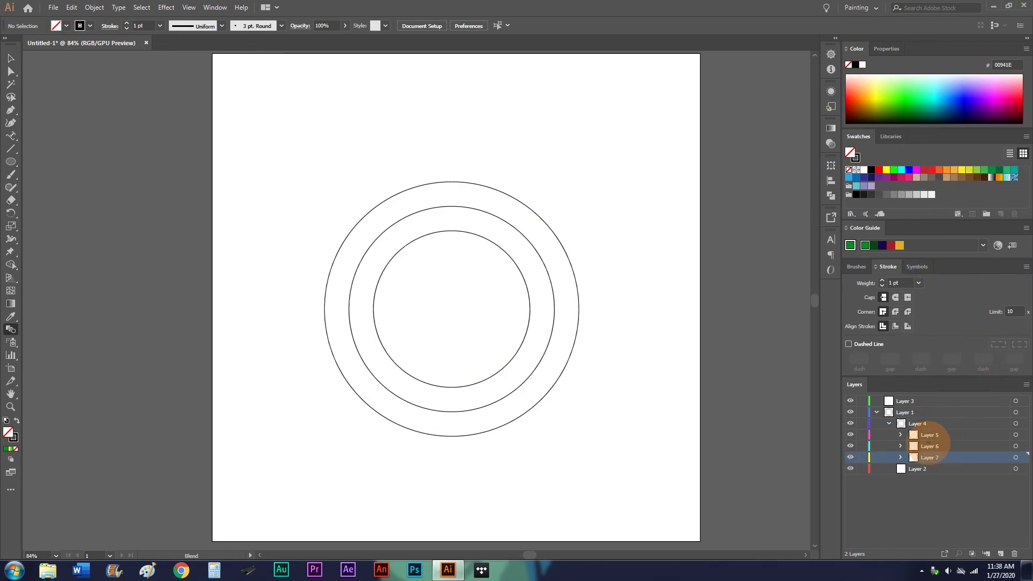
# - Select Layer 6, and hide and show Layer 5 to check which circle it holds
pyautogui.click(930, 446)
pyautogui.click(851, 434)
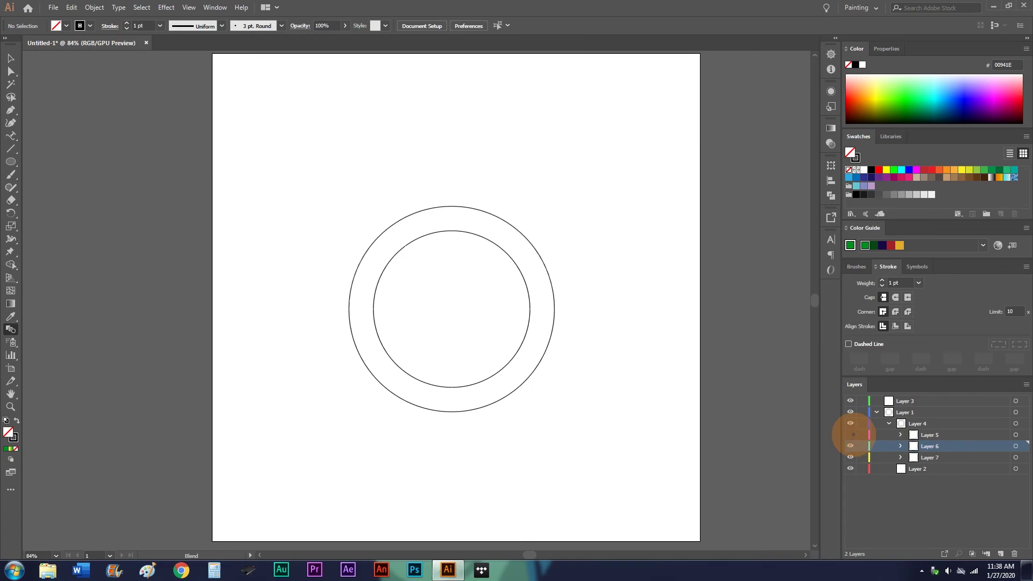
pyautogui.click(850, 434)
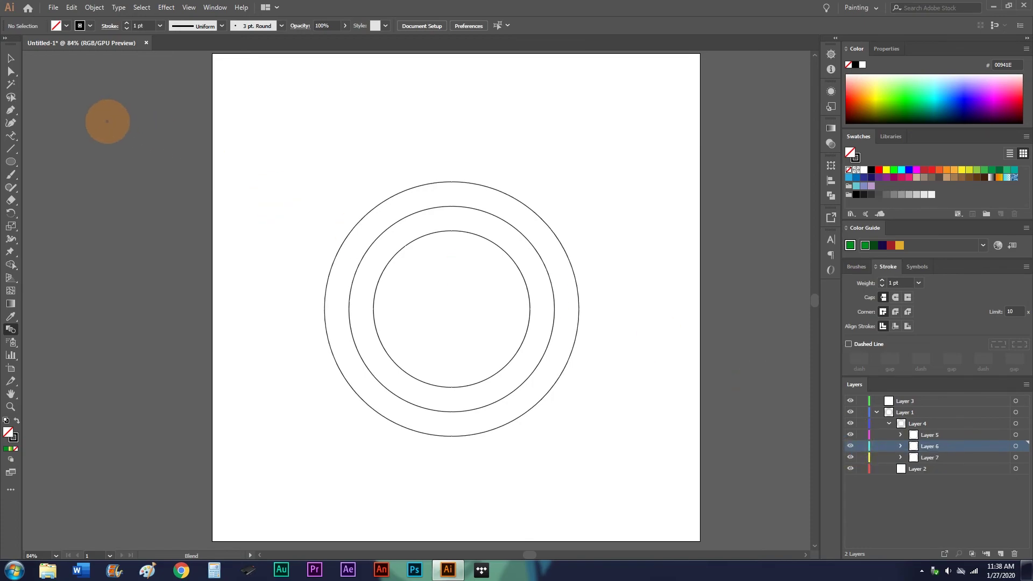
# - Place placeholder text around the middle circle, starting at its uppermost point, with the Type on a Path tool, and deselect it
pyautogui.click(11, 136)
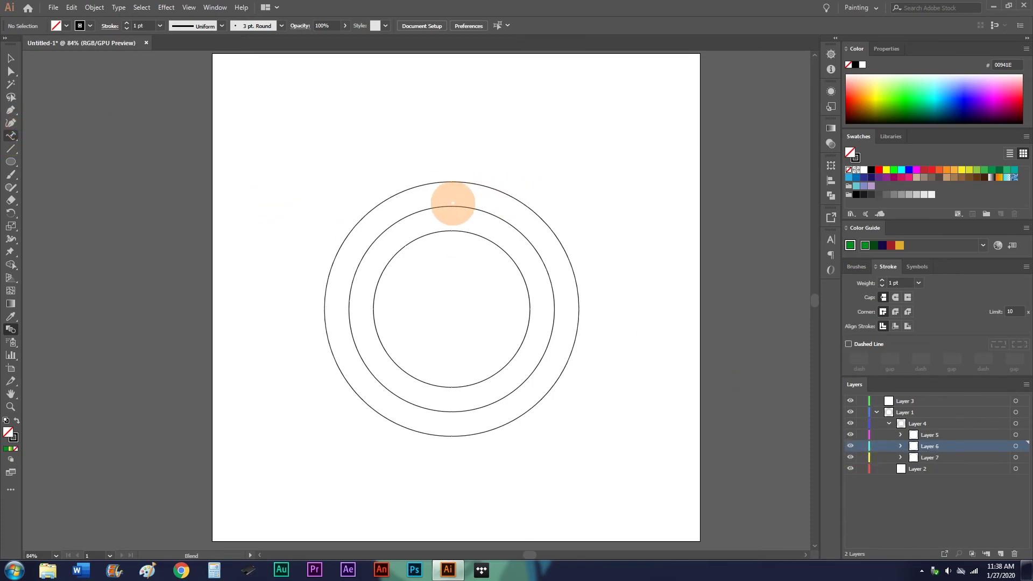
pyautogui.click(449, 206)
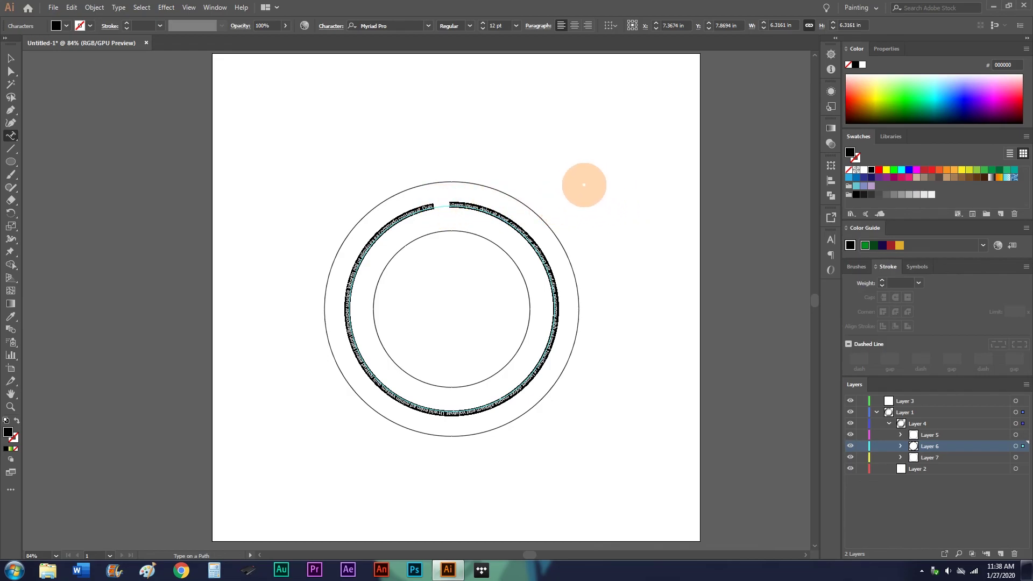
pyautogui.click(590, 186)
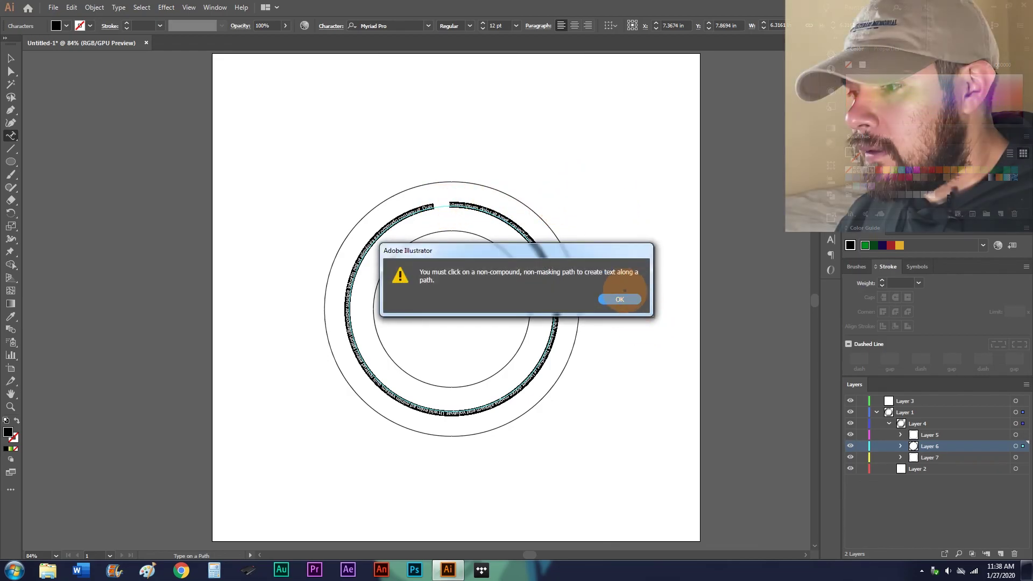
pyautogui.click(619, 299)
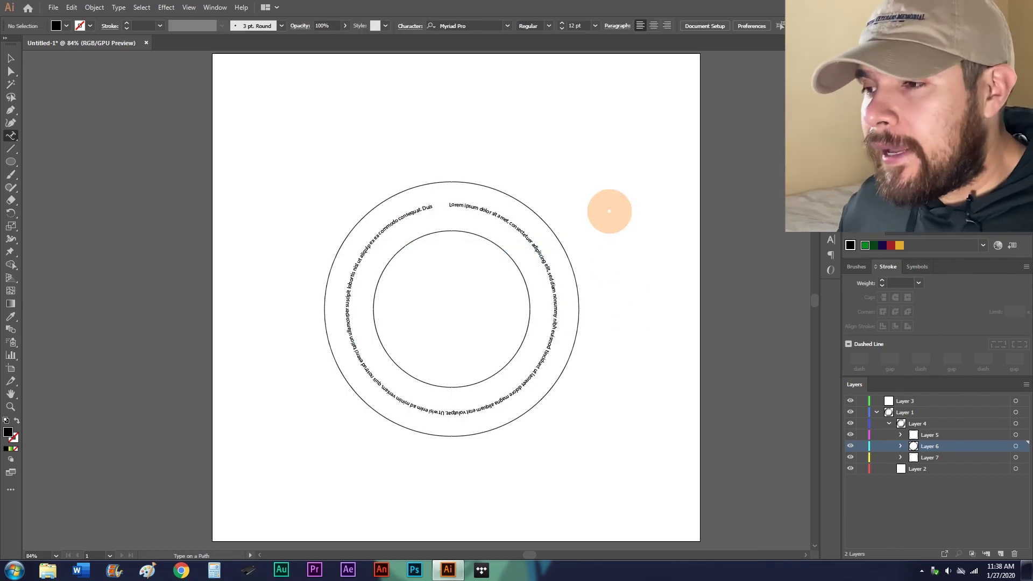